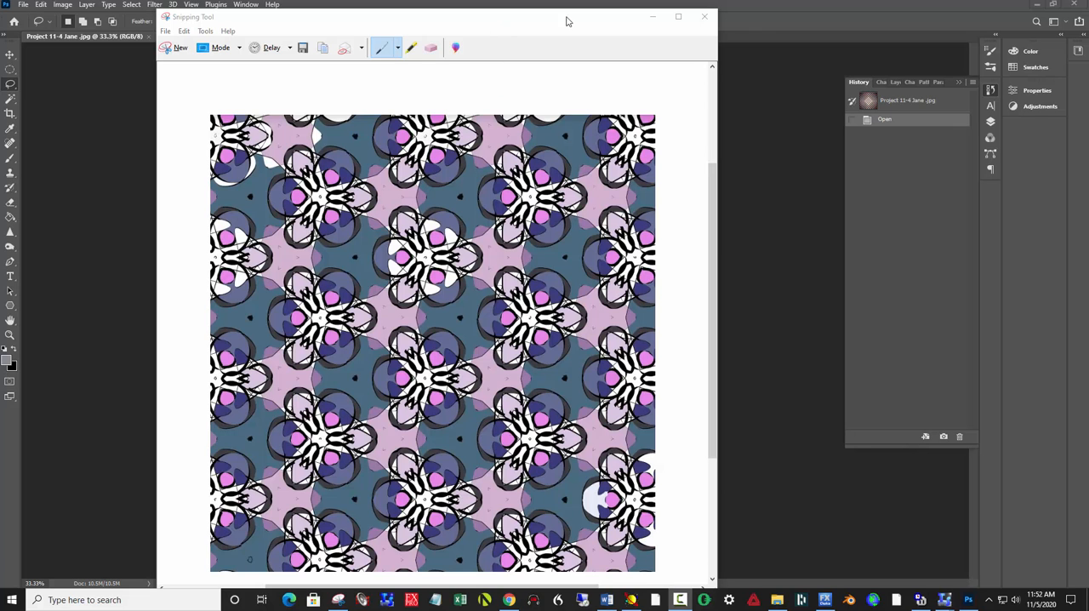
Step: Minimize the Snipping Tool window to switch to the pattern image open in Photoshop
left_click(652, 18)
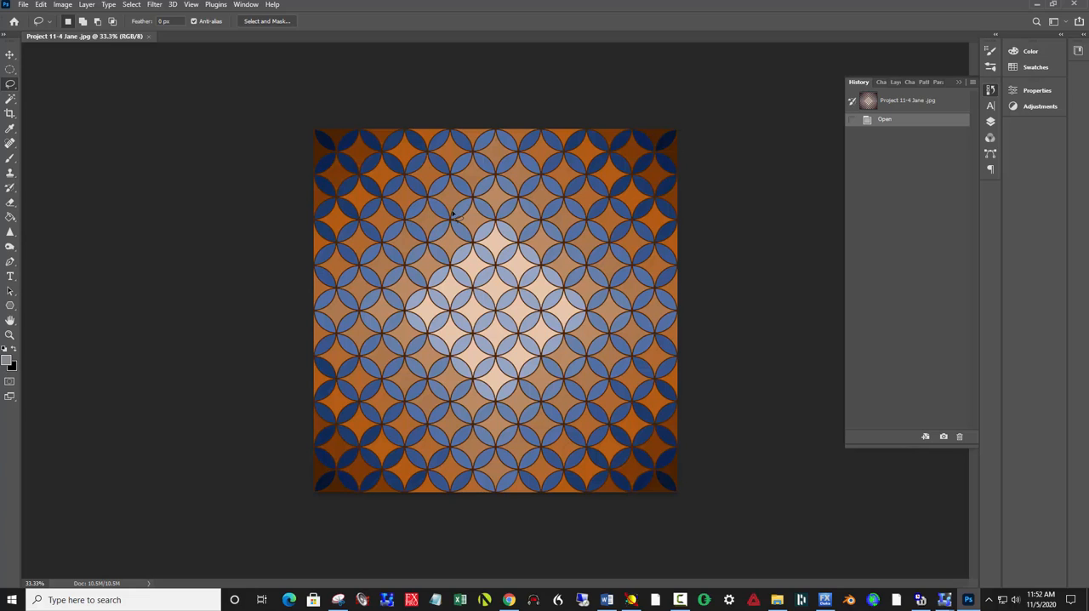
left_click(11, 69)
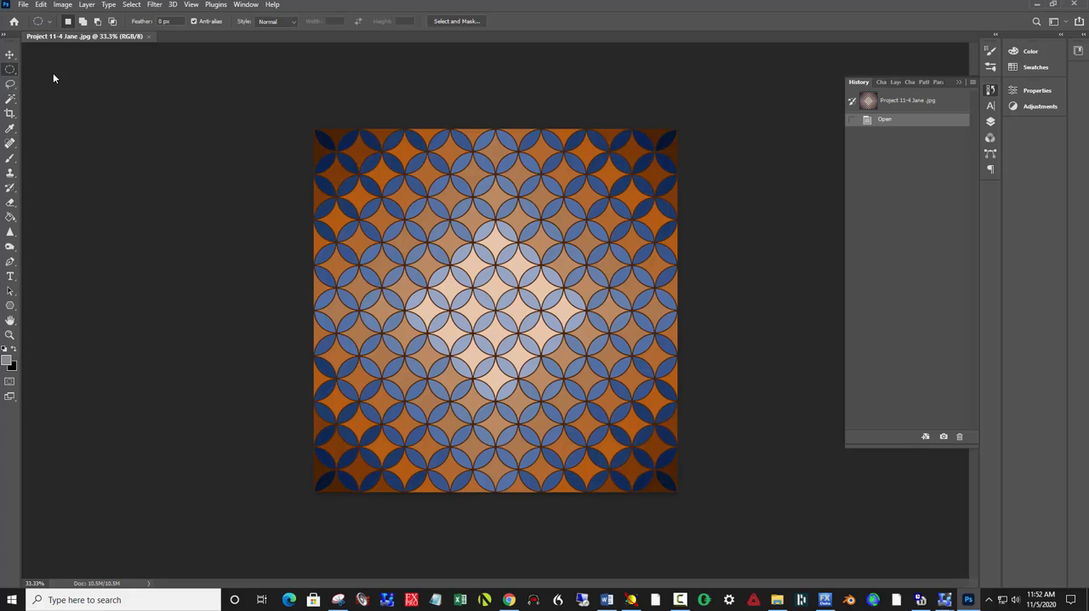
left_click_drag(427, 236, 548, 372)
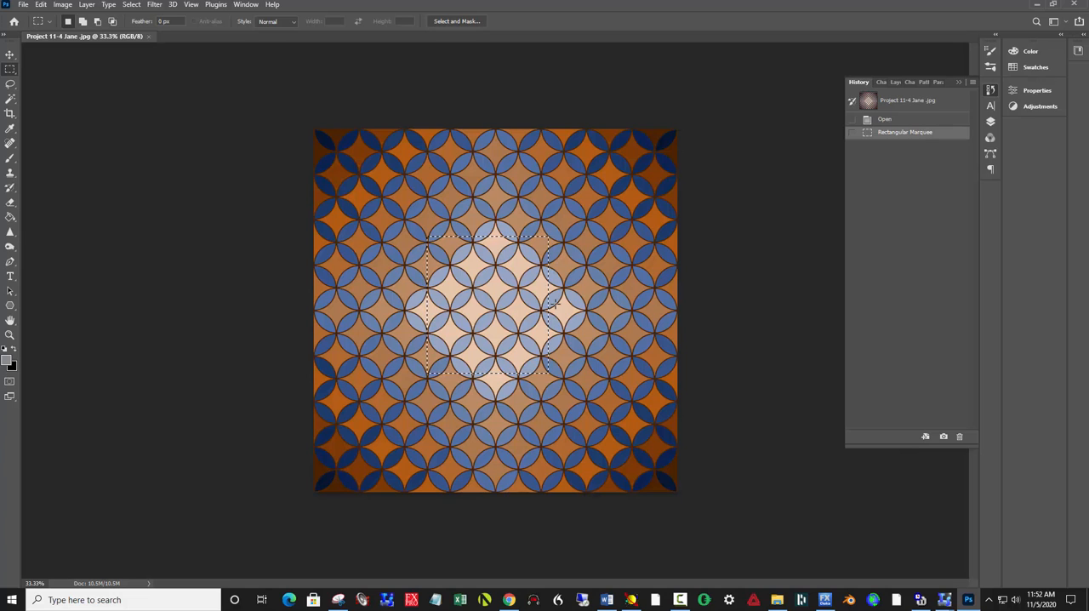
key("ctrl+d")
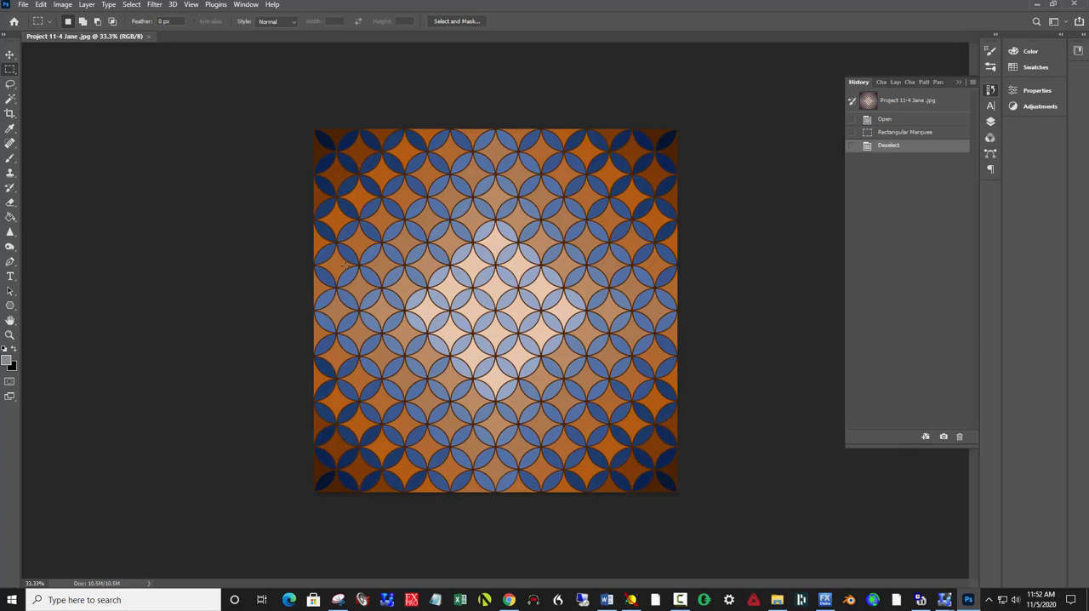
Step: Draw a three-sided polygon about 689 × 596 px just below the pattern's centre and set its stroke width to 0 pt
left_click(11, 306)
left_click(11, 306)
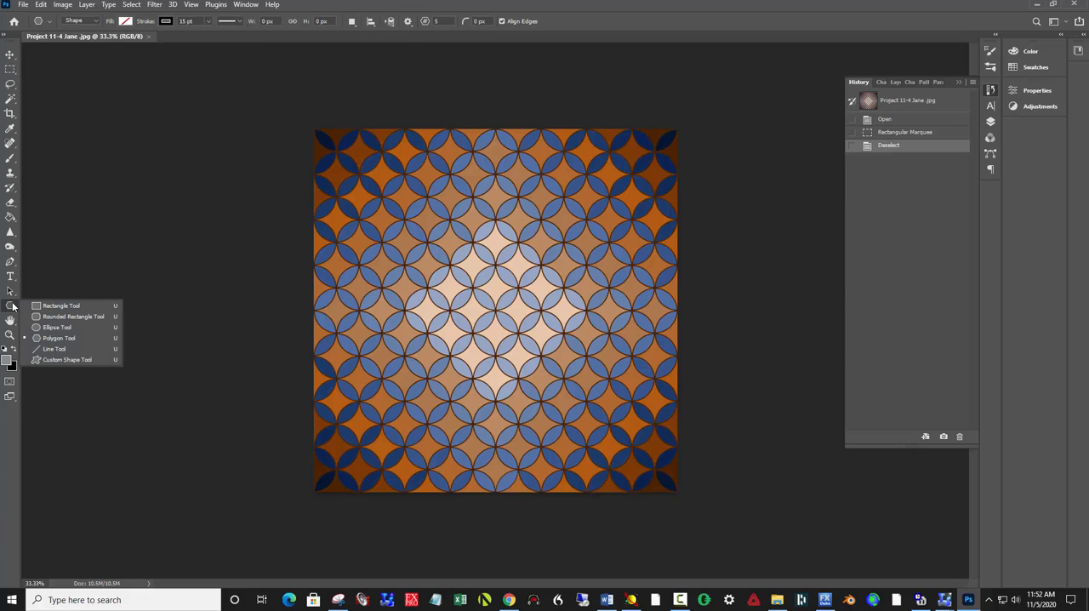
left_click(46, 330)
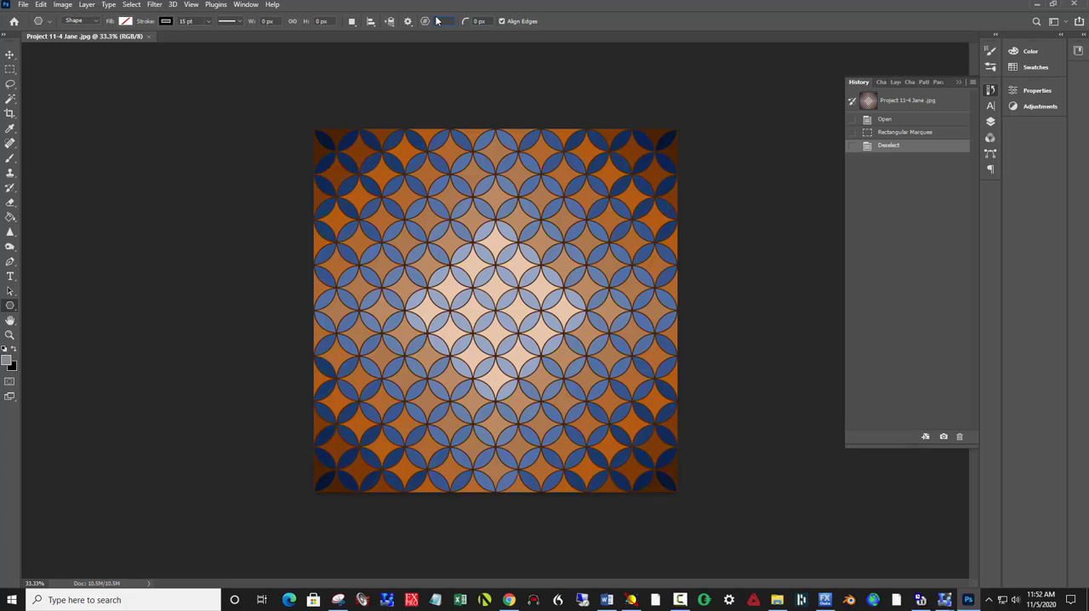
type("3")
mouse_move(452, 297)
left_mouse_down()
mouse_move(521, 372)
mouse_move(554, 387)
mouse_move(522, 351)
mouse_move(633, 459)
mouse_move(609, 427)
left_mouse_up()
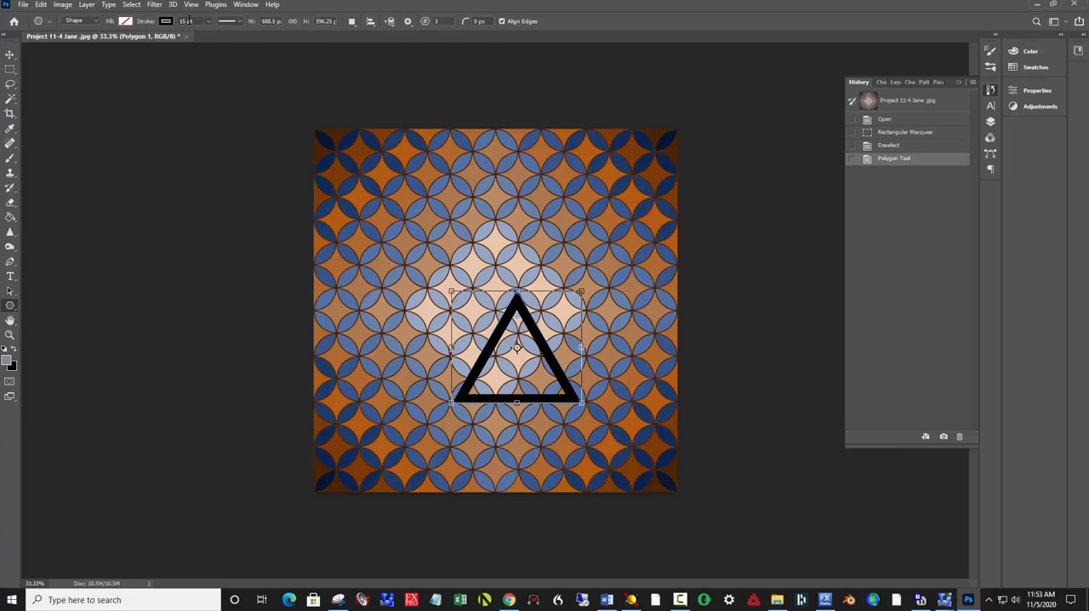
left_click(208, 22)
left_click_drag(208, 36, 188, 38)
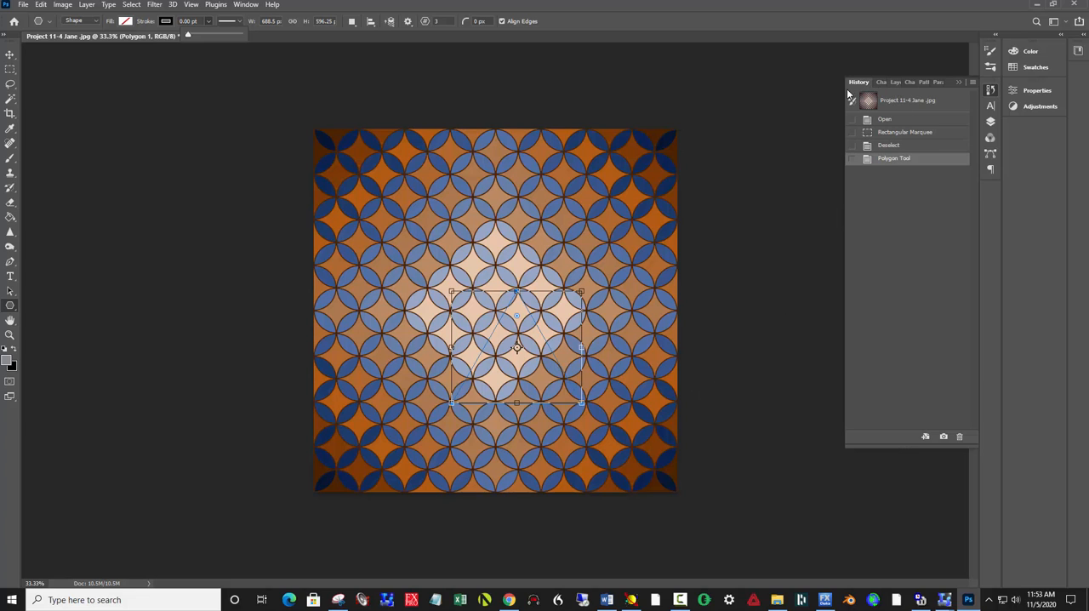
Step: Load the triangle's shape path as a selection and copy that area from the Background layer
left_click_drag(808, 96, 734, 97)
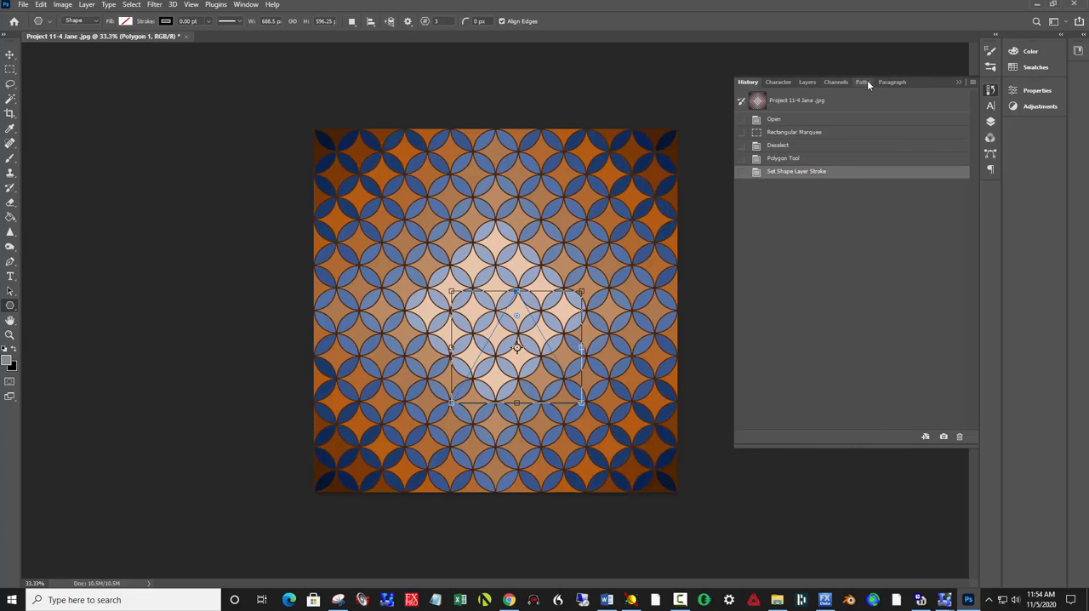
left_click(862, 82)
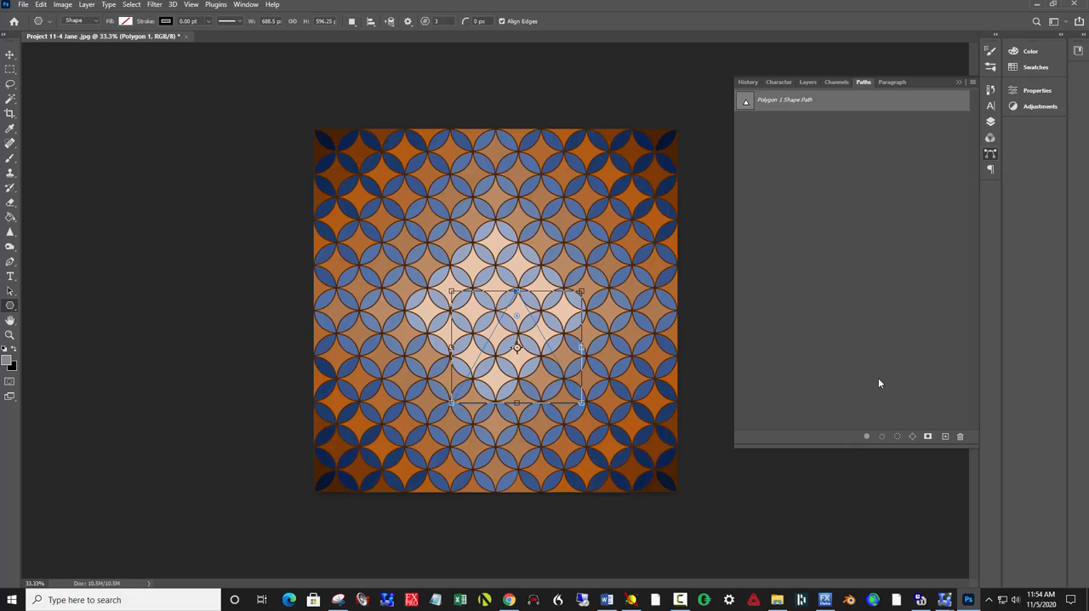
left_click(898, 437)
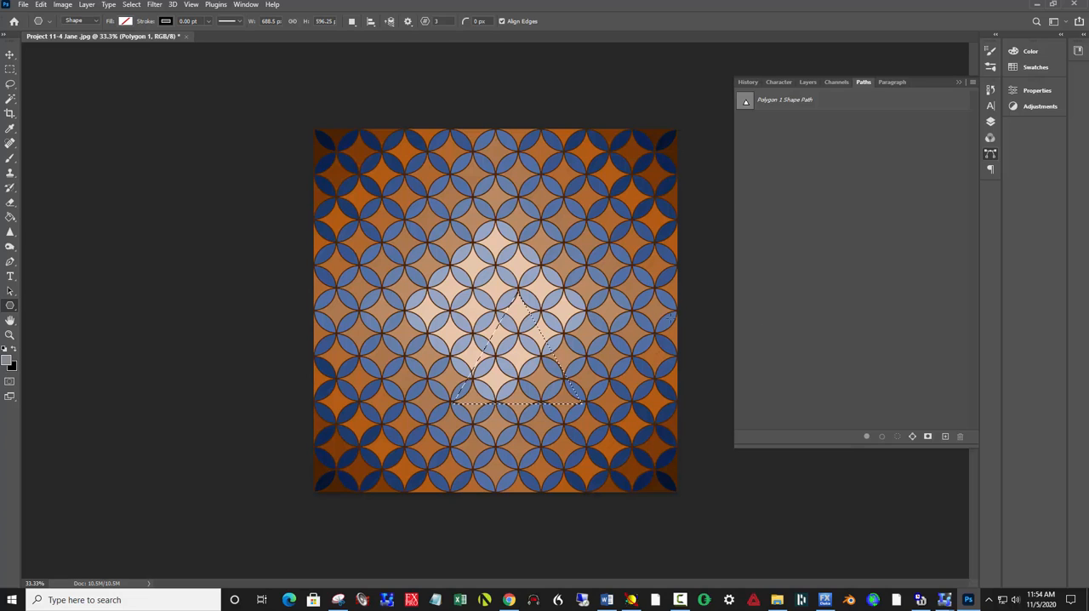
left_click(808, 82)
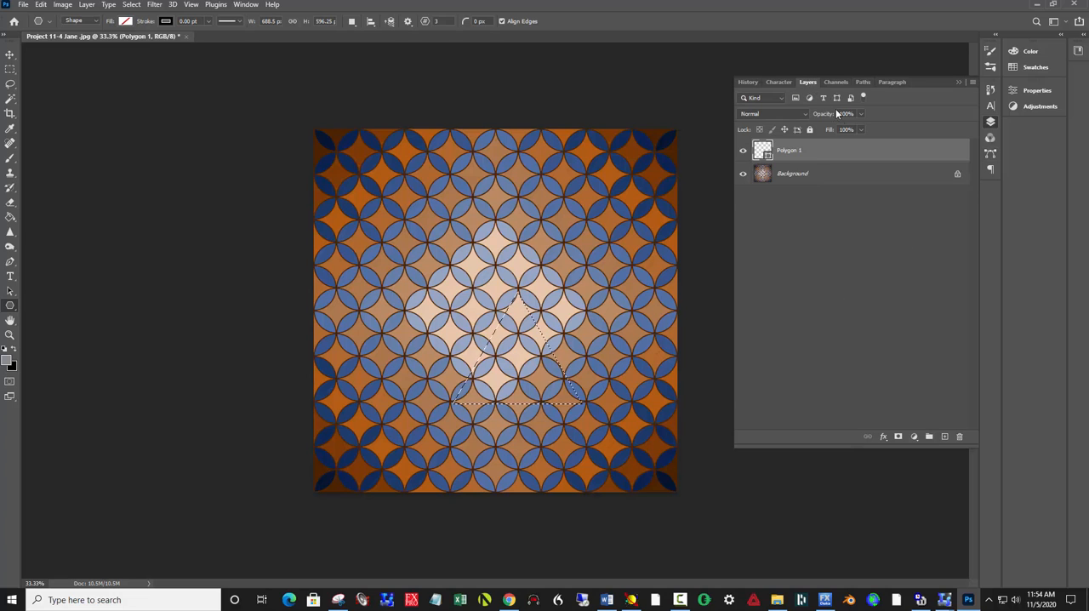
left_click(799, 176)
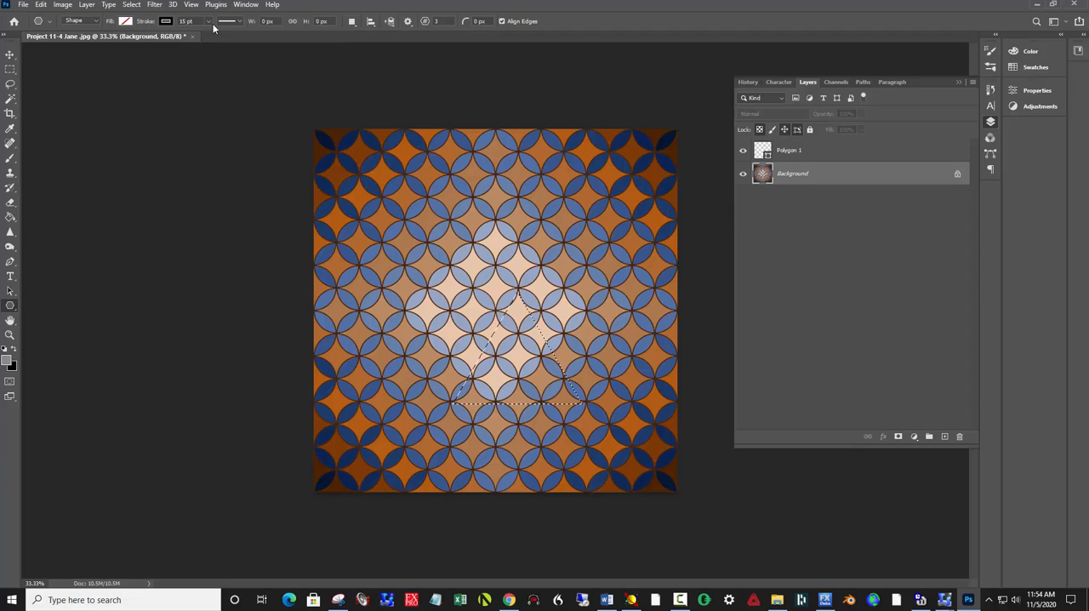
Step: Create a new document 10 inches wide and 12 inches high
left_click(24, 5)
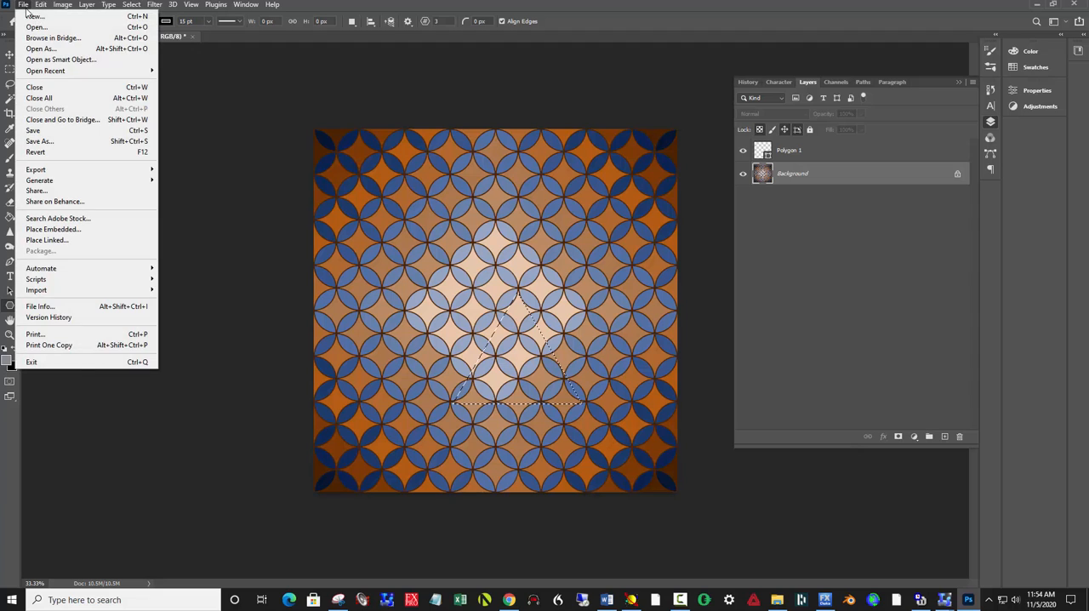
left_click(33, 17)
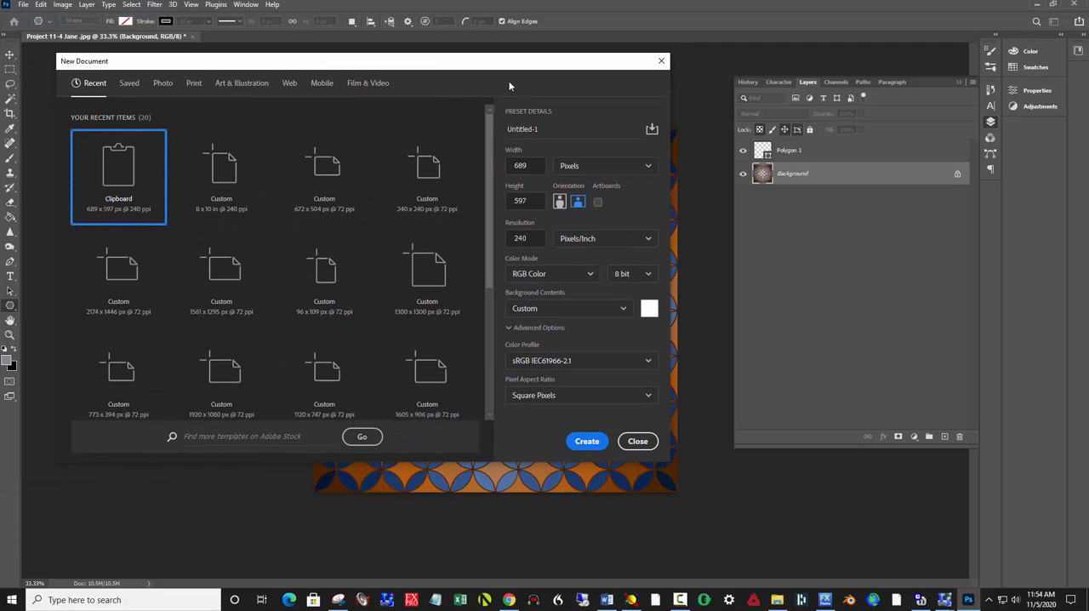
left_click(584, 165)
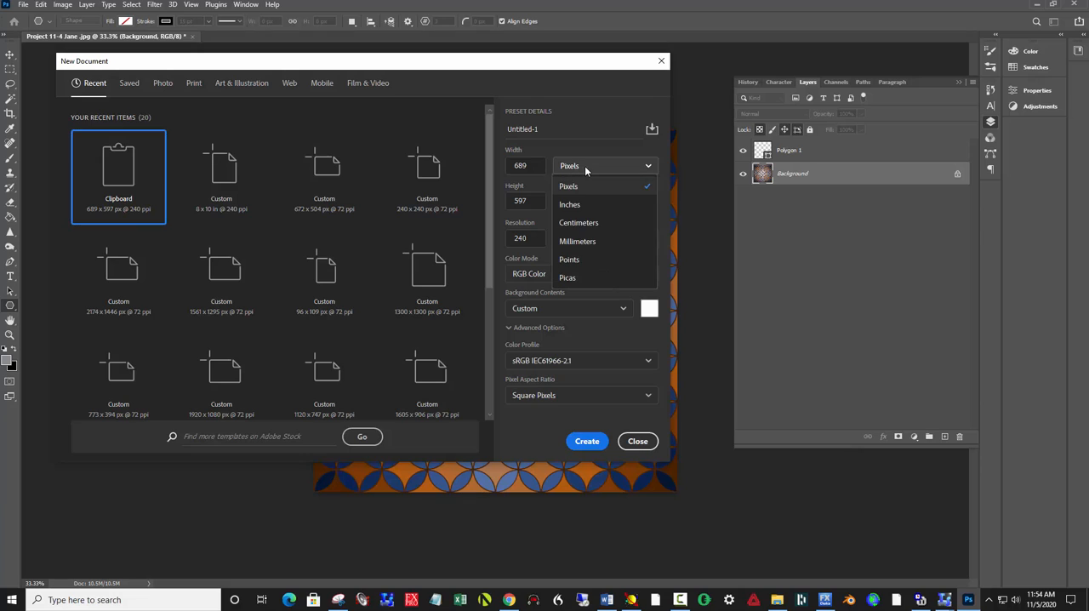
left_click(570, 205)
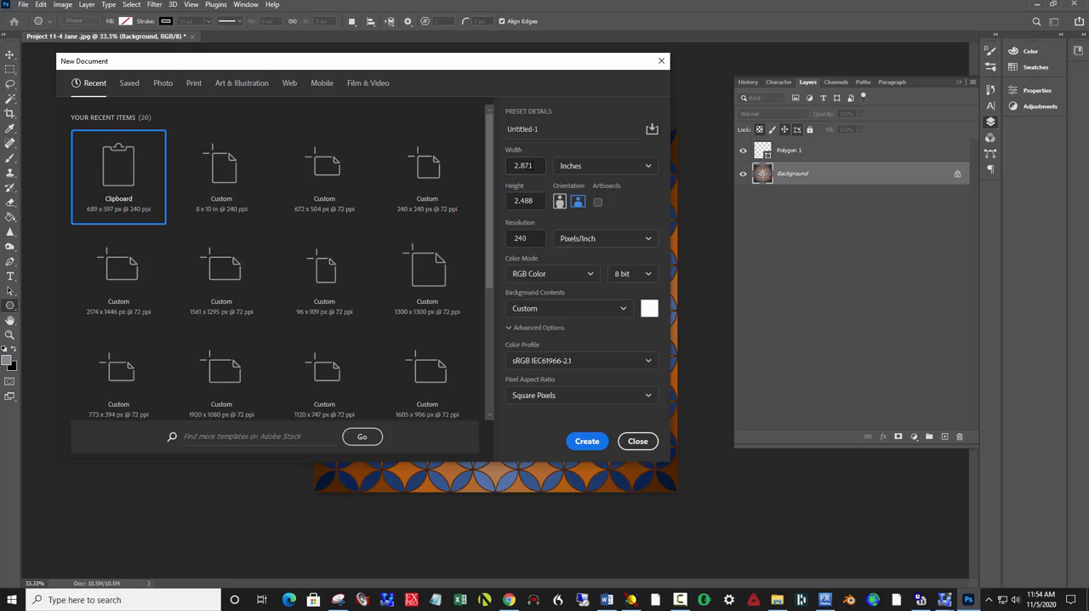
left_click_drag(519, 166, 533, 166)
type("10")
left_click_drag(537, 204, 495, 198)
type("12")
left_click(596, 442)
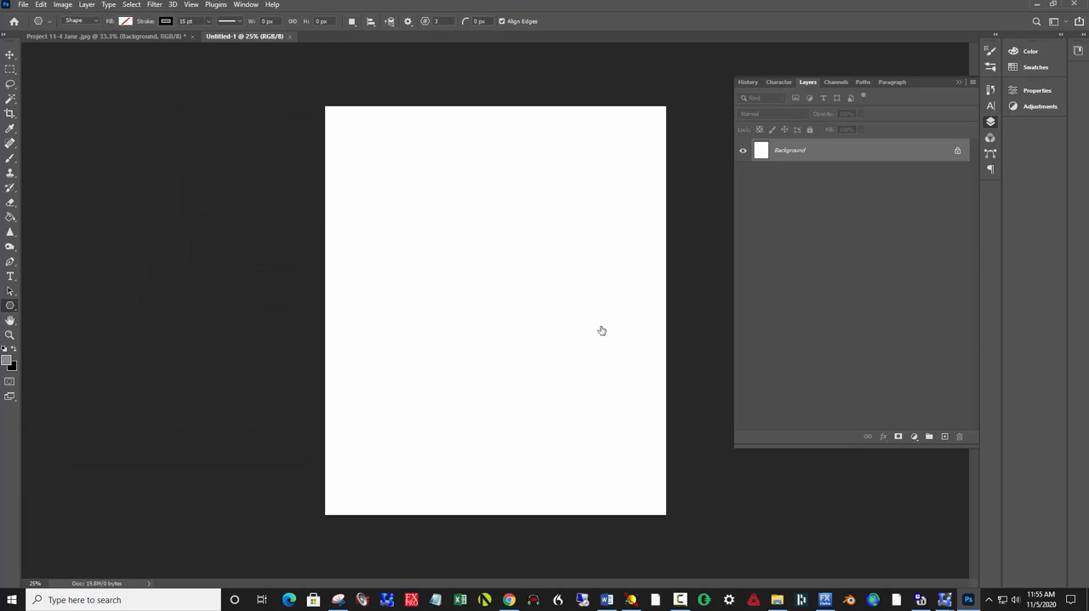
Step: Paste the copied triangle onto a new layer and move it up and left of the canvas centre
key("ctrl+shift+alt+n")
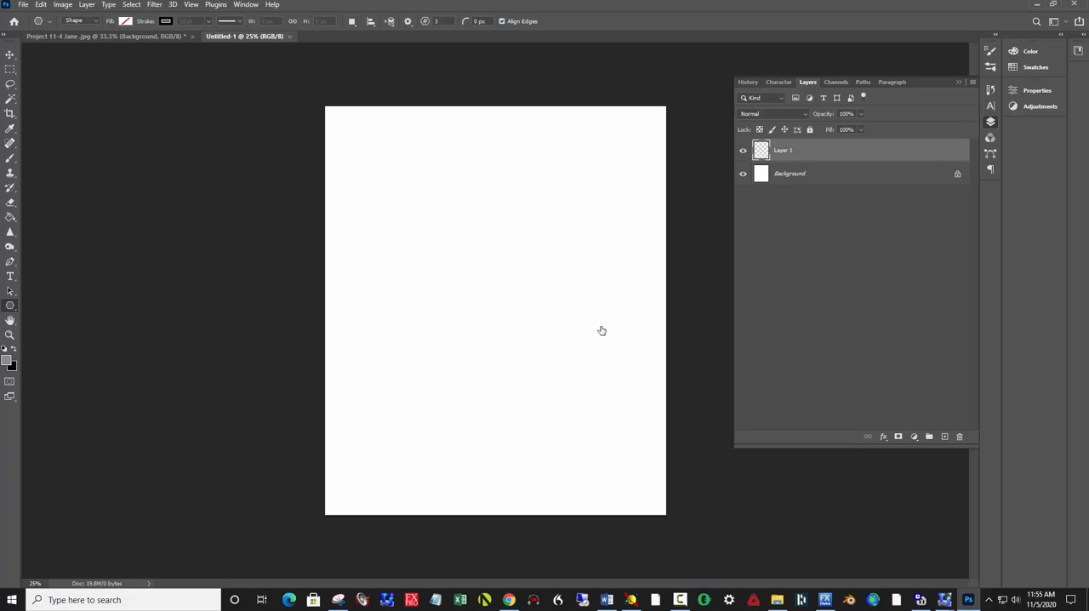
key("ctrl+v")
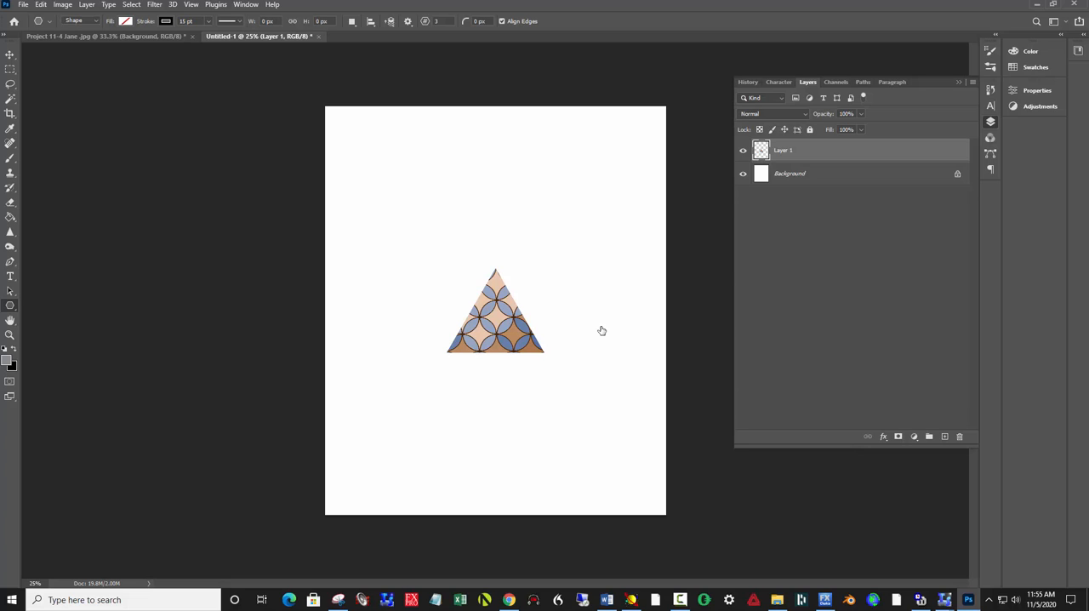
key("v")
left_click_drag(478, 326, 448, 285)
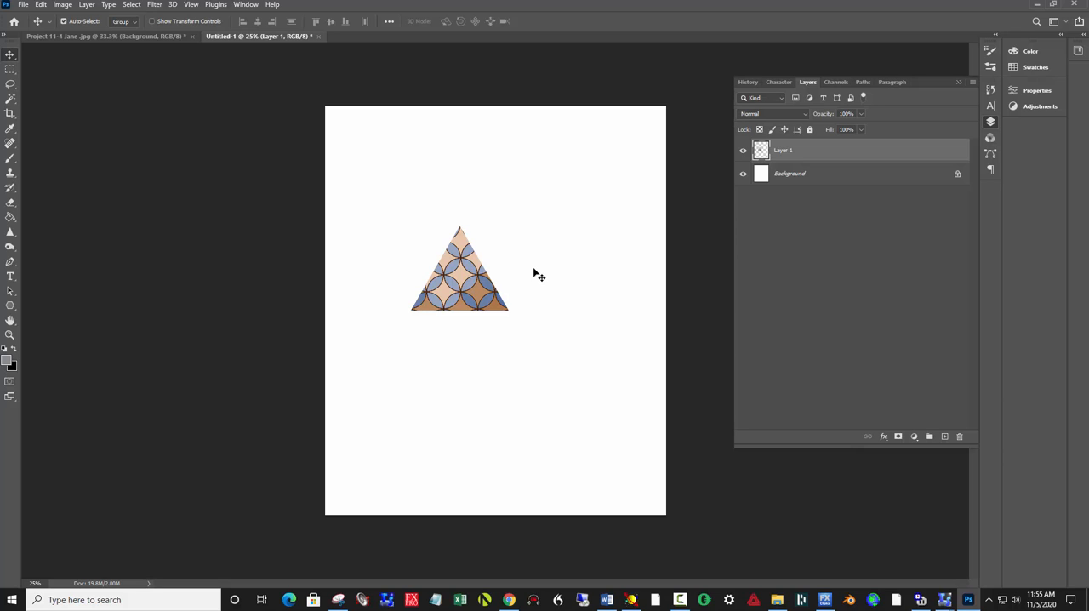
Step: Duplicate the triangle layer twice and place one copy to the right of the original and the other below it
key("ctrl")
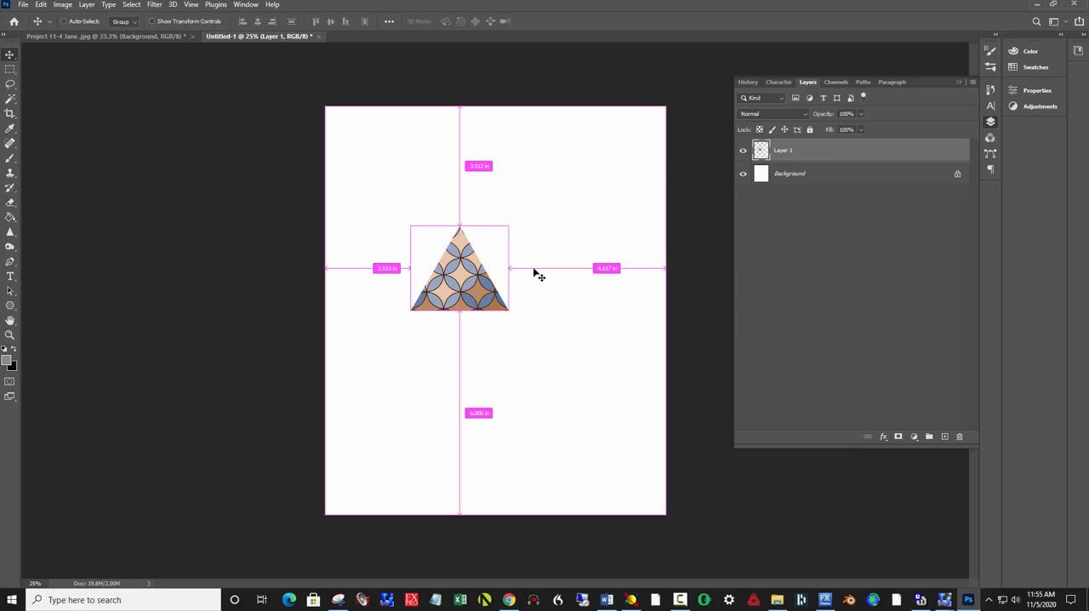
key("ctrl+j")
key("ctrl+j")
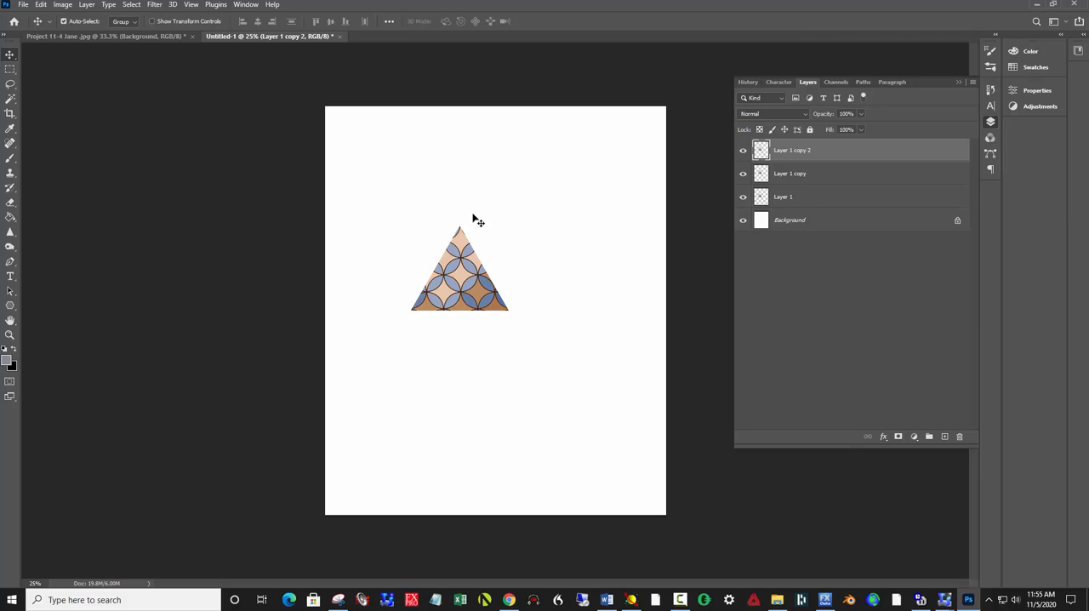
left_click_drag(465, 274, 573, 271)
left_click_drag(458, 287, 459, 383)
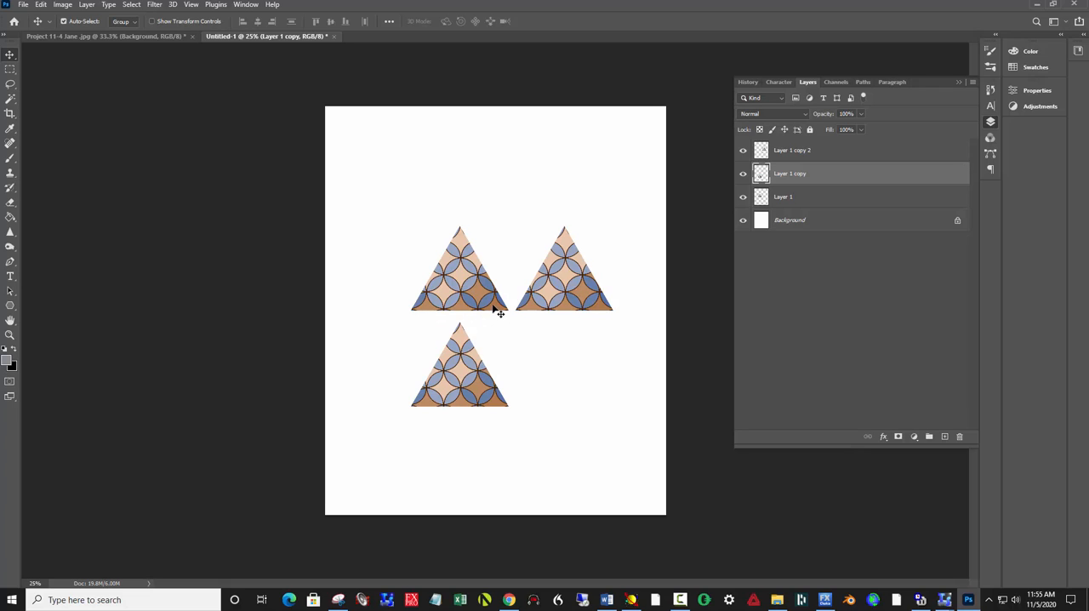
Step: Flip the right-hand triangle horizontally, rotate it -60°, and fit it against the original triangle's right edge
left_click(553, 295)
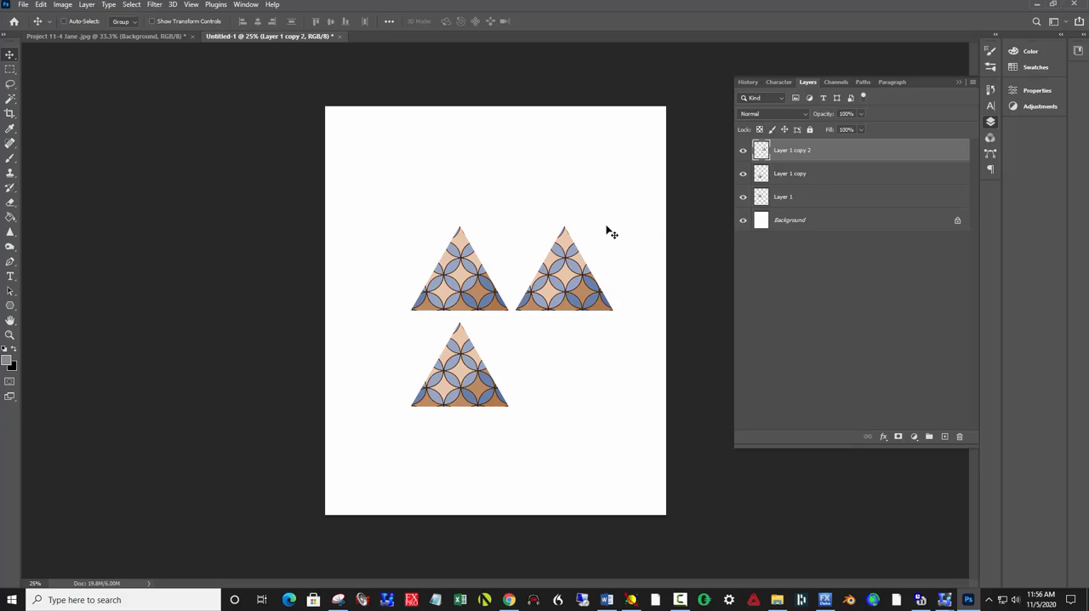
key("ctrl+t")
key("ctrl+t")
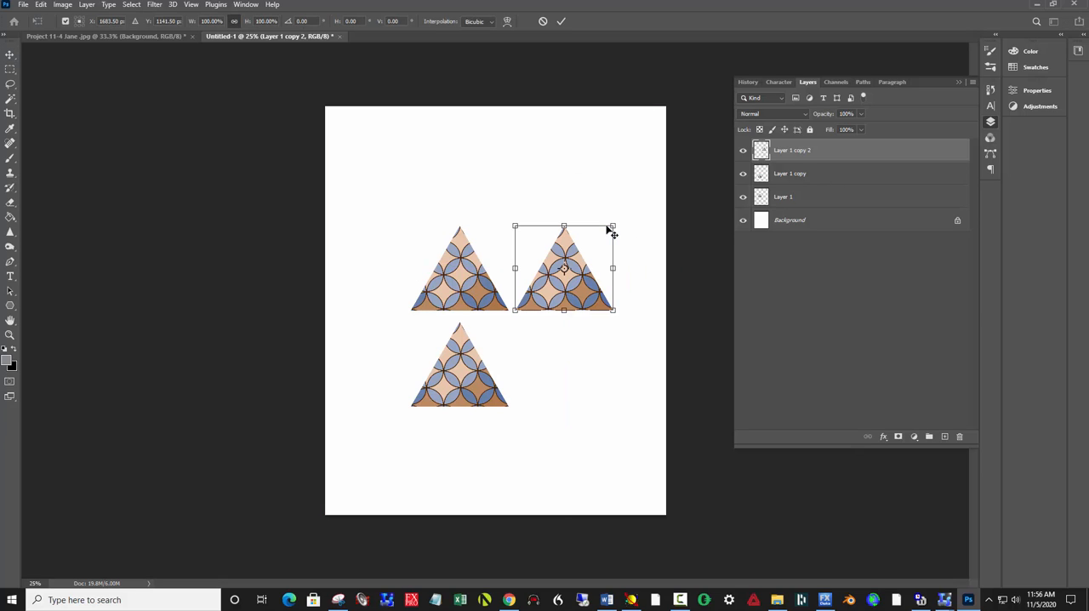
right_click(569, 259)
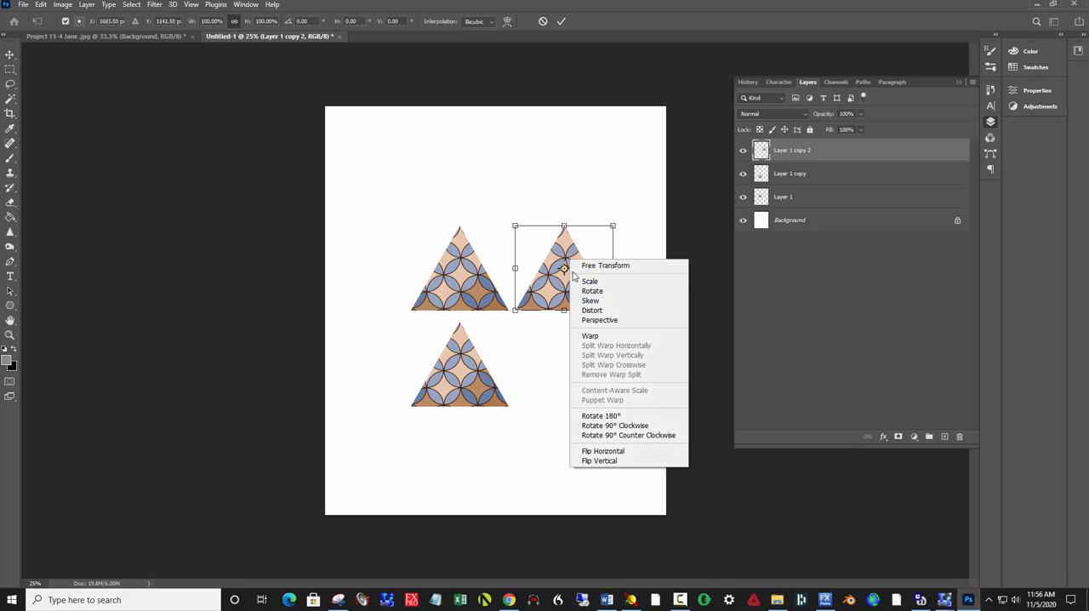
left_click(601, 453)
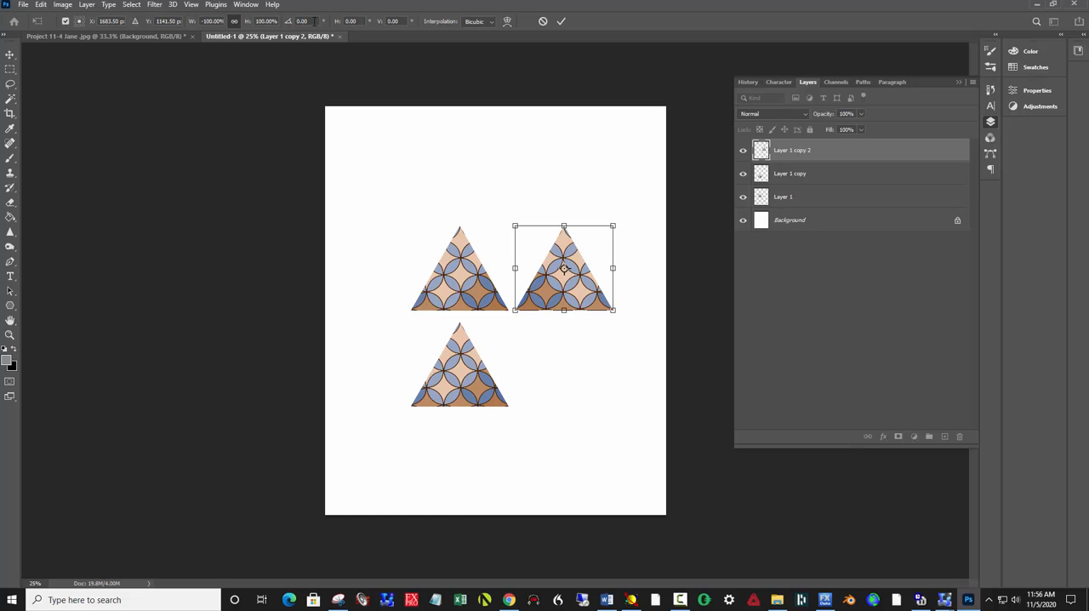
left_click(312, 21)
type("-60")
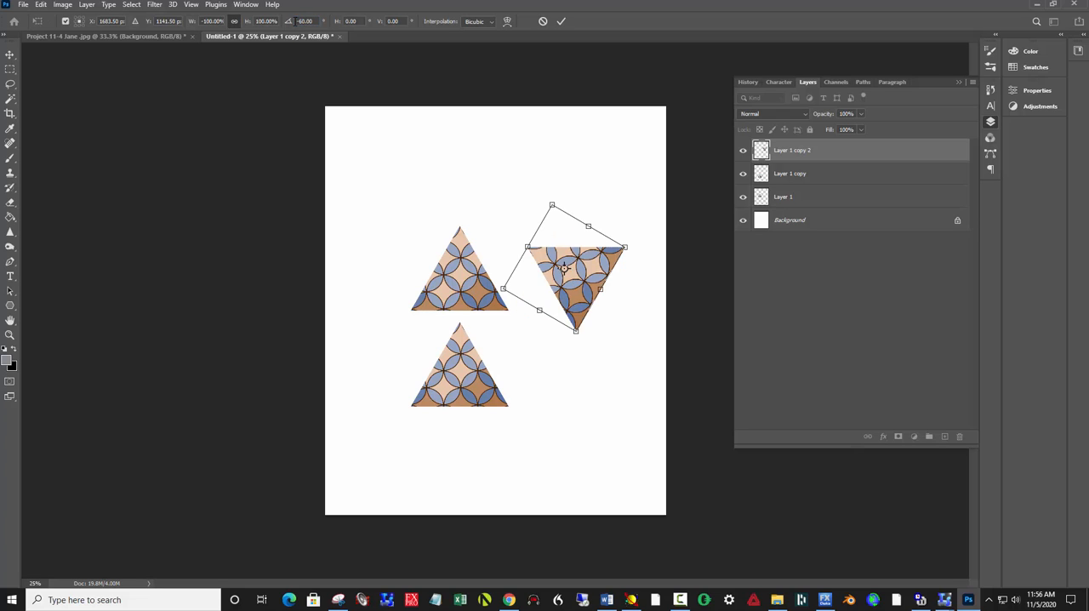
key("Return")
key("Return")
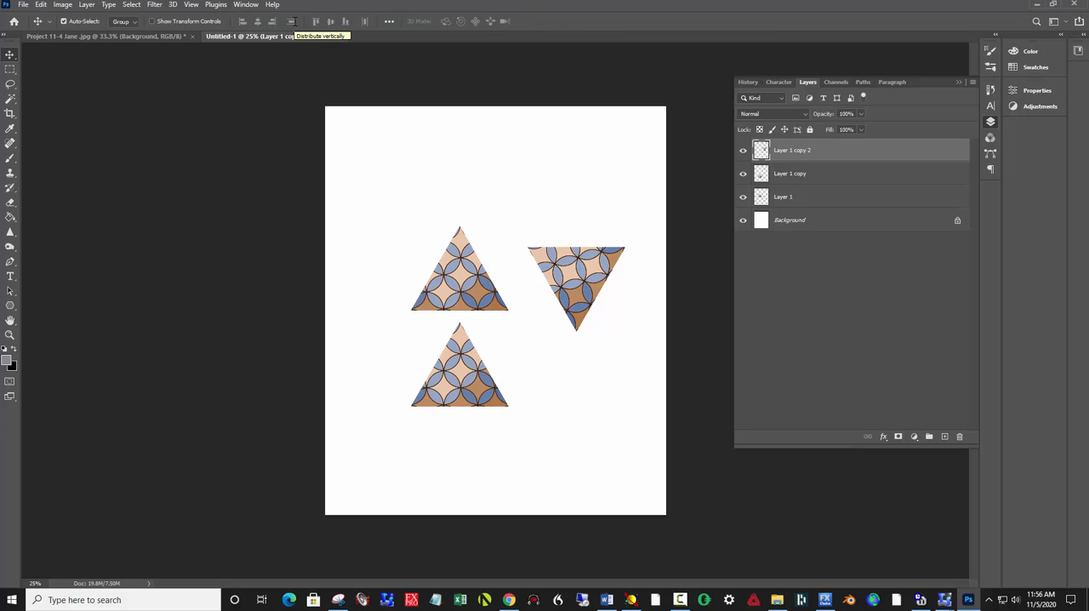
left_click_drag(561, 269, 500, 247)
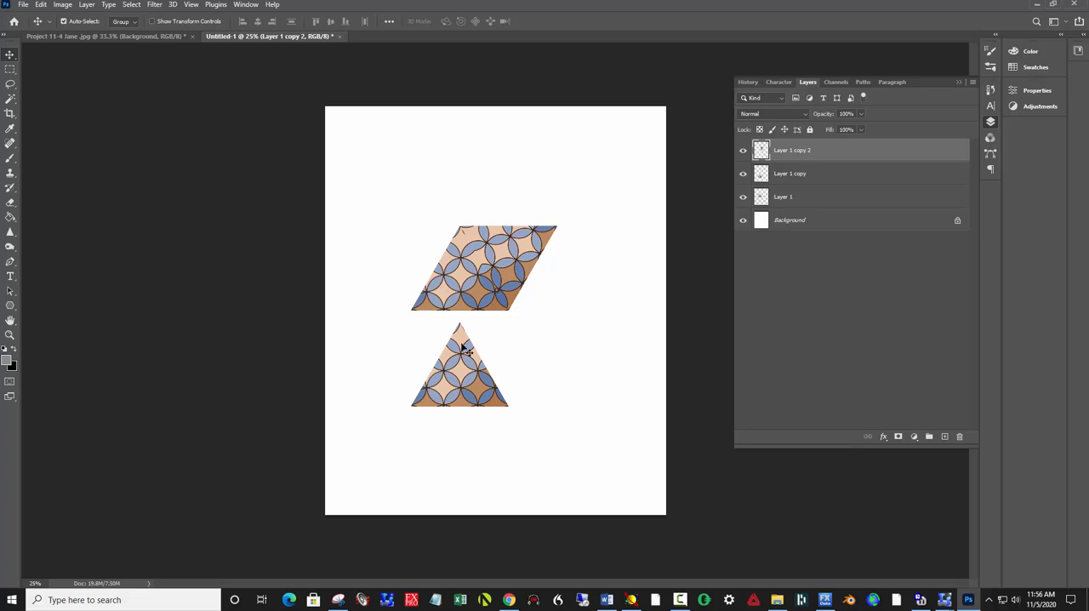
Step: Flip the triangle below the original vertically so that it points down
left_click(464, 373)
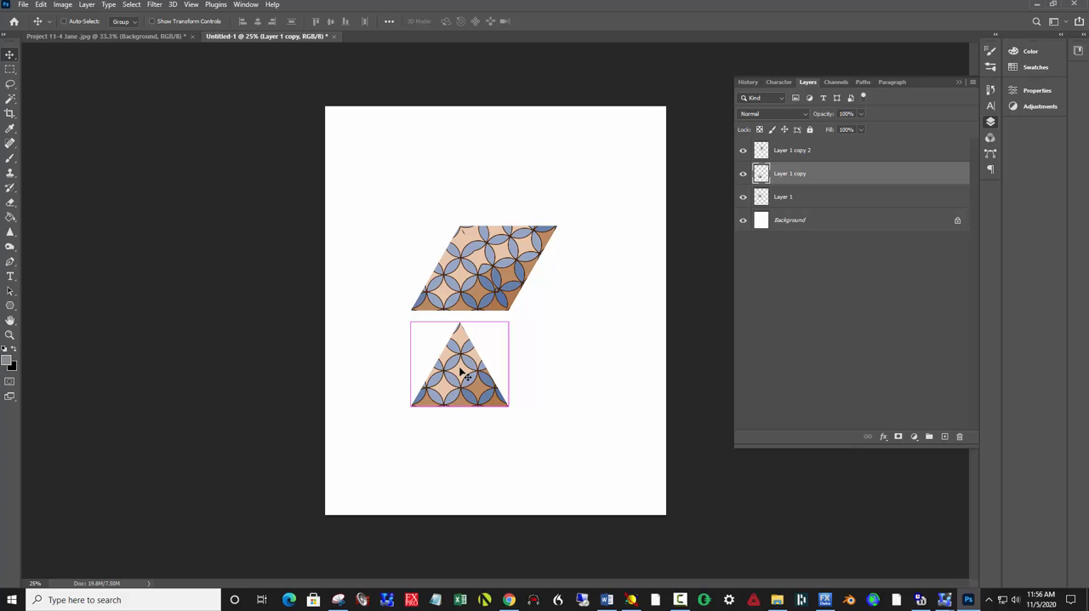
key("ctrl+t")
right_click(465, 375)
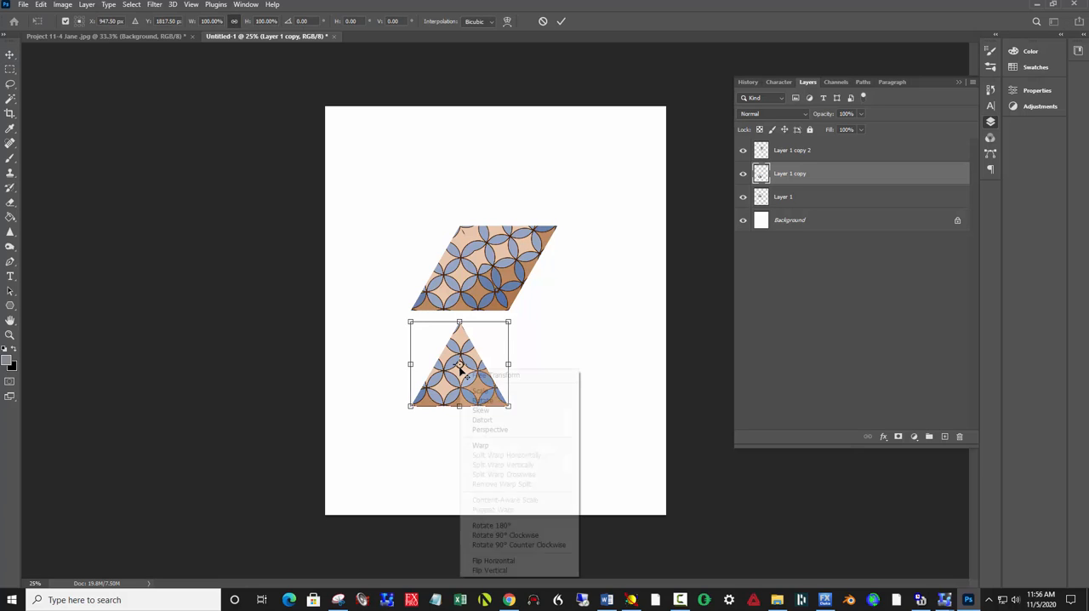
left_click(477, 571)
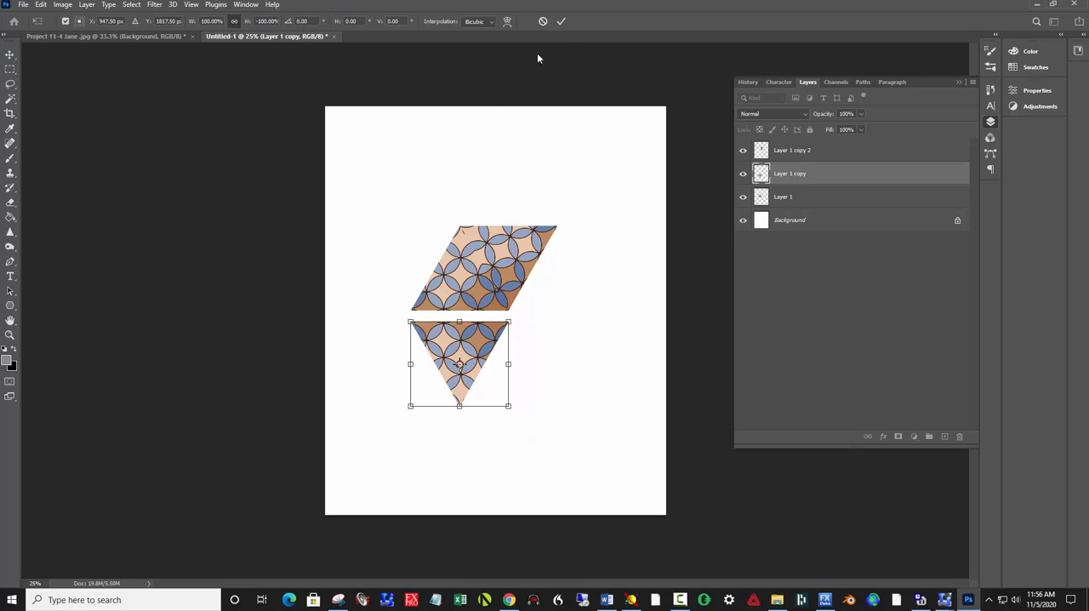
left_click(561, 21)
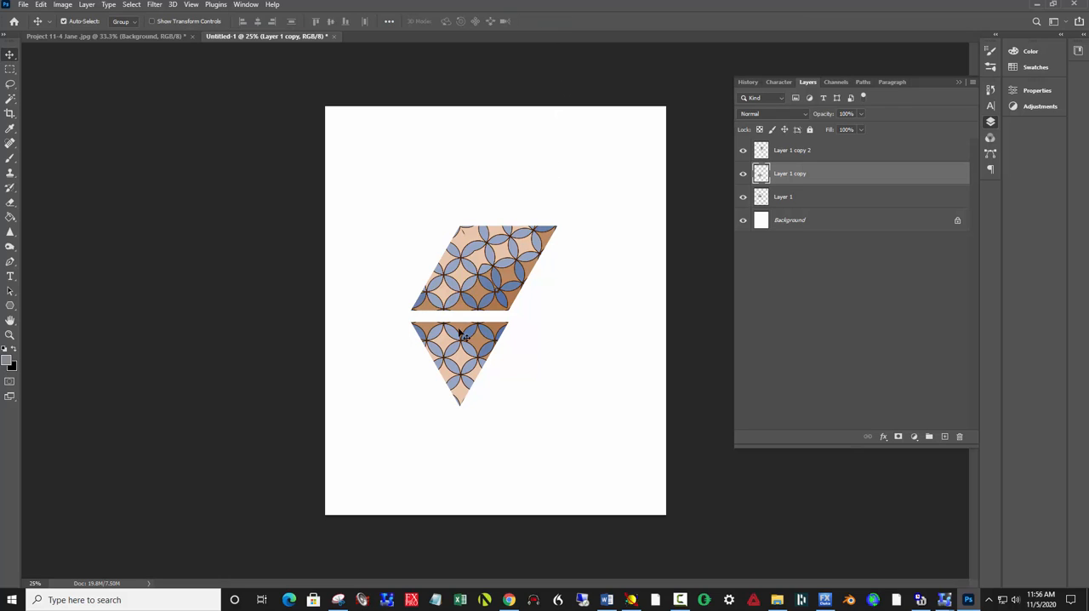
Step: Move the downward-pointing triangle up against the original and nudge both triangle copies to close the white seams
left_click_drag(456, 340, 456, 329)
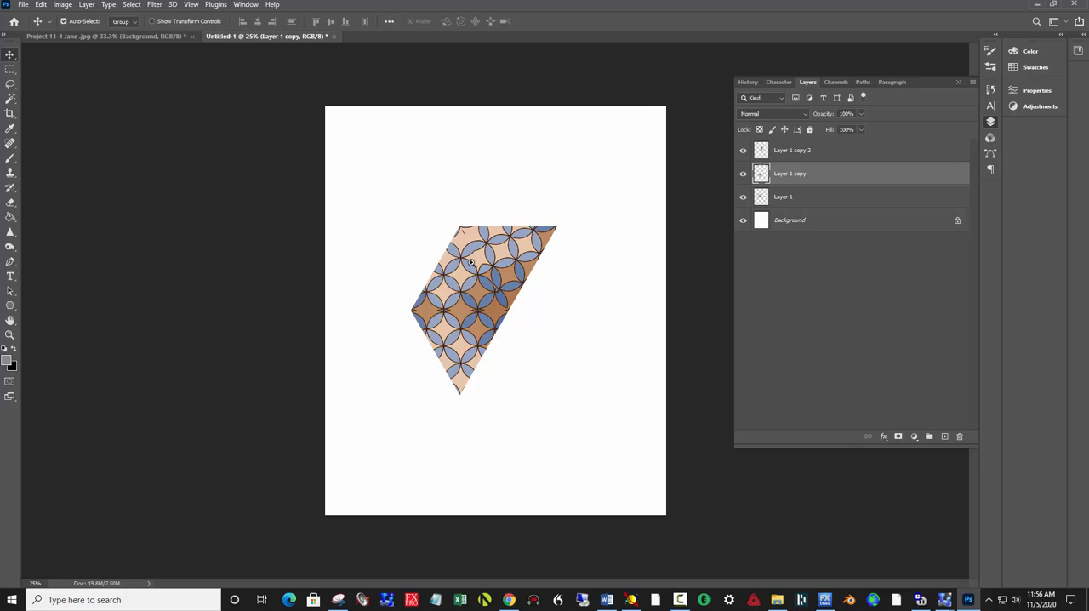
left_click_drag(470, 263, 531, 331)
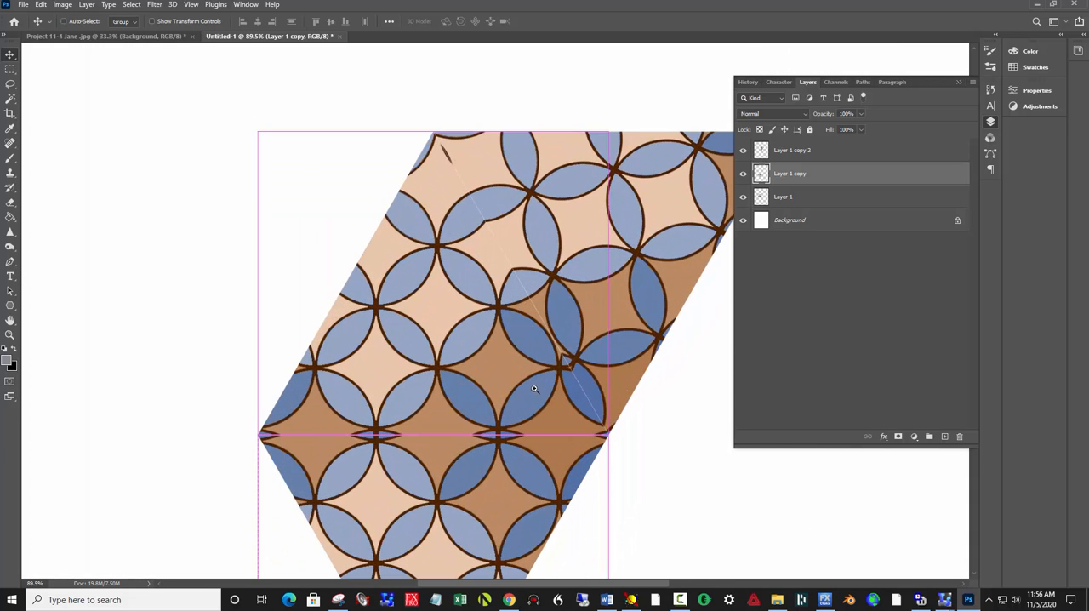
left_click(595, 304)
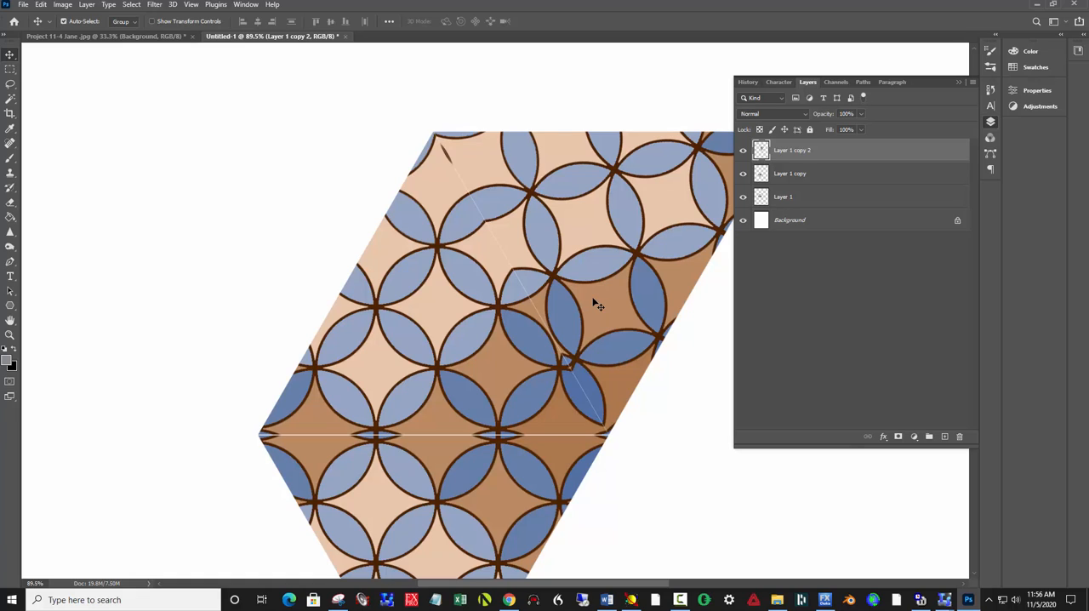
key("Left")
key("Left")
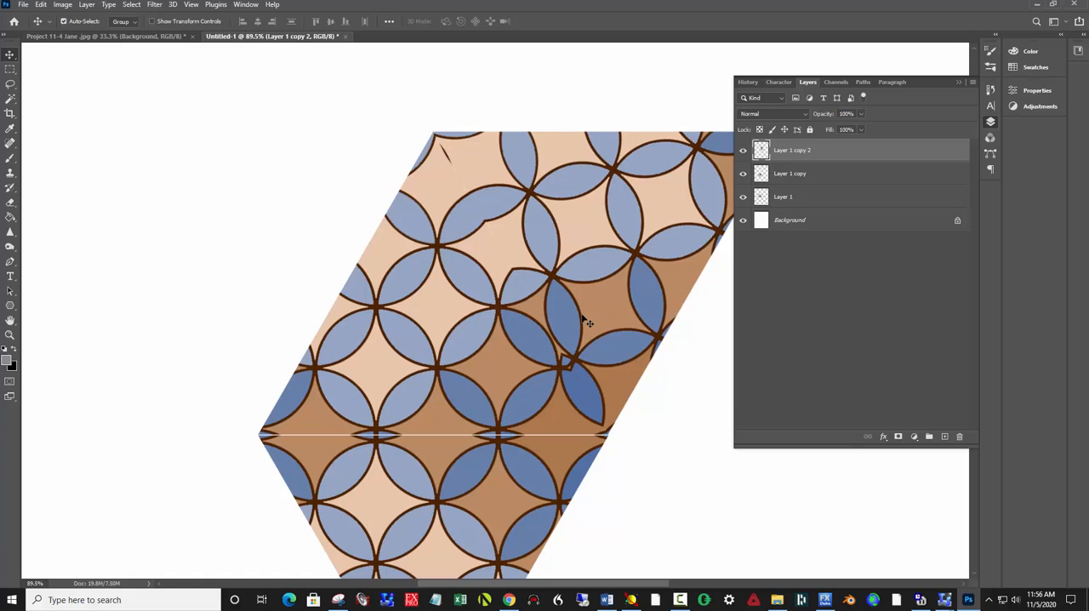
left_click(439, 502)
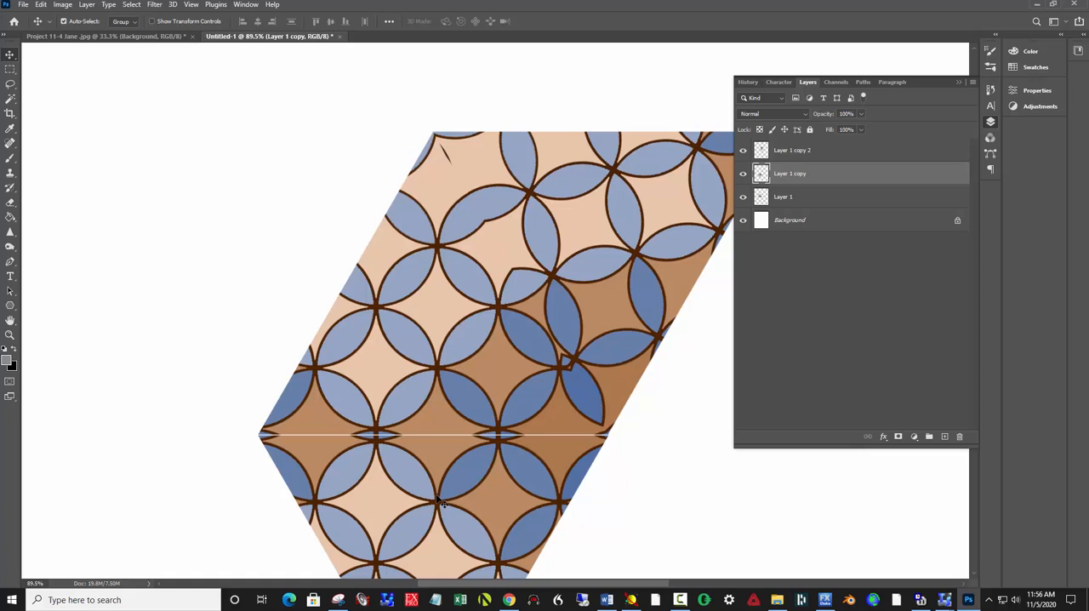
key("Up")
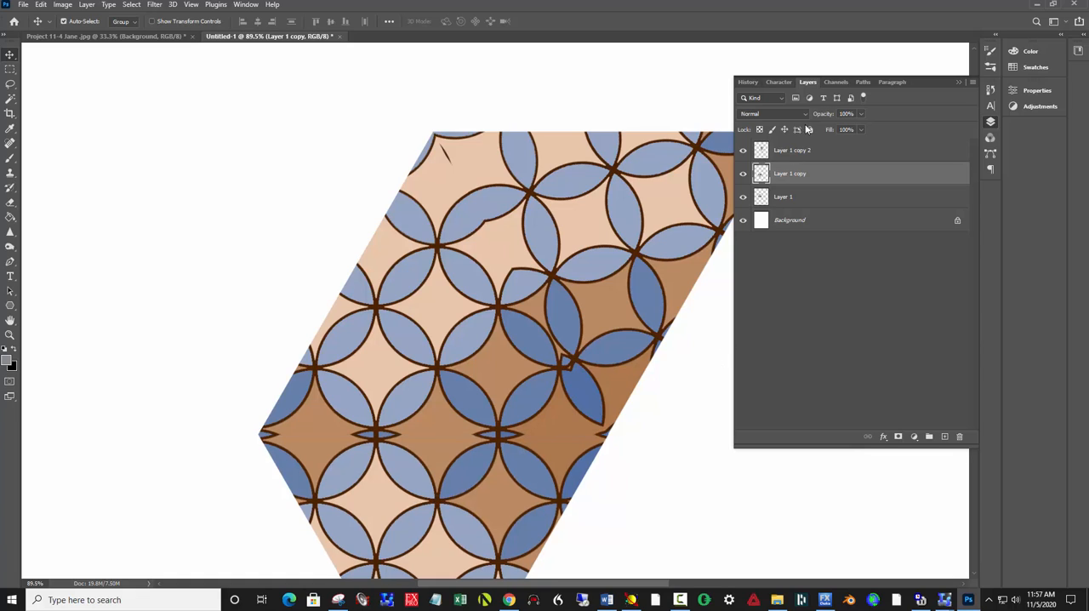
Step: Merge the three triangle layers into a single half-hexagon layer
left_click(809, 150)
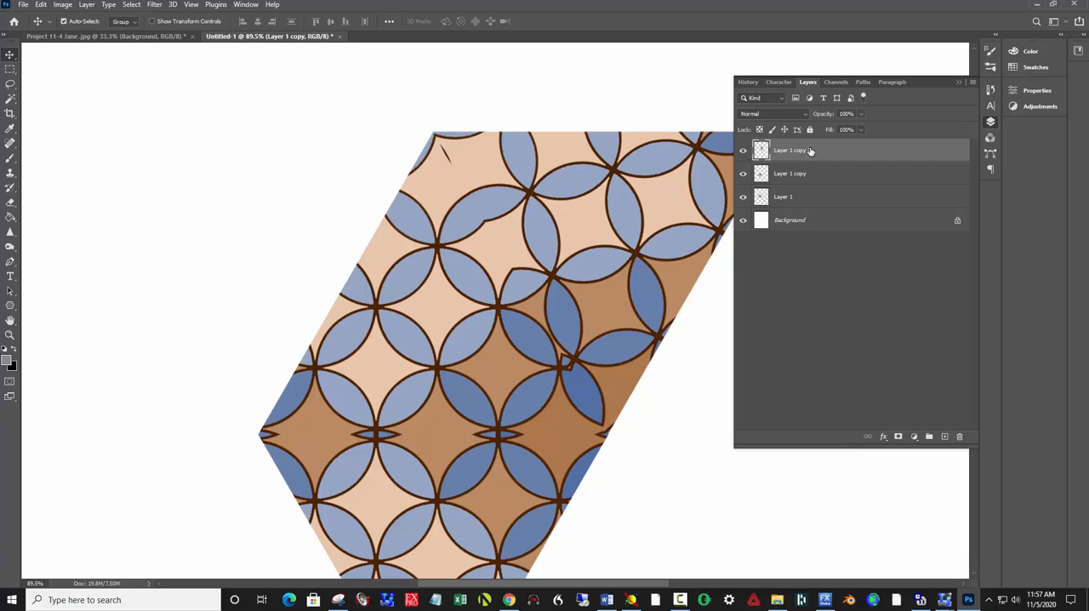
left_click(811, 195, "shift")
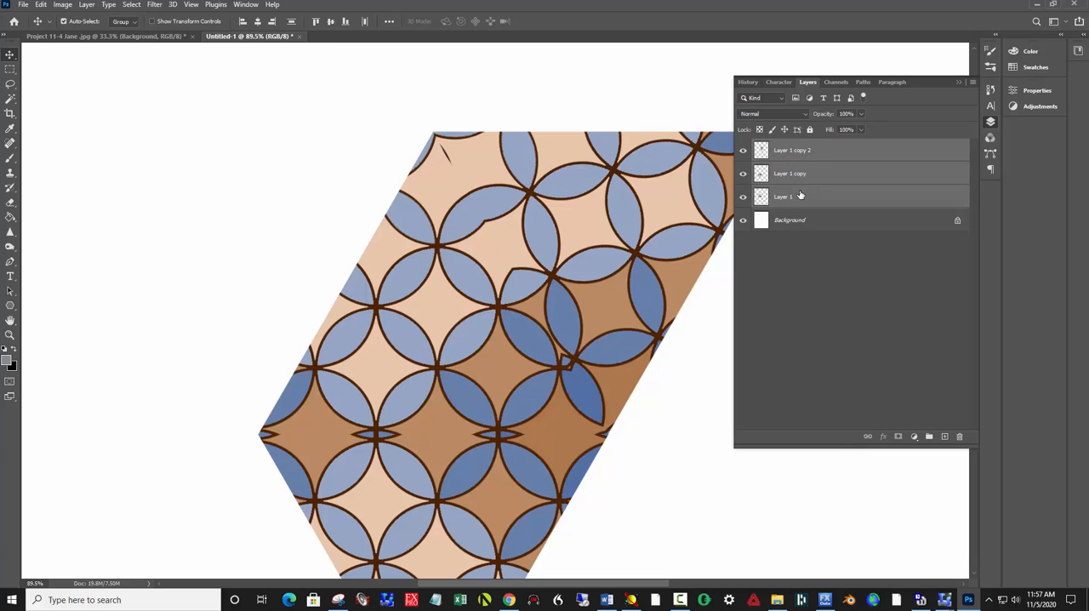
right_click(805, 175)
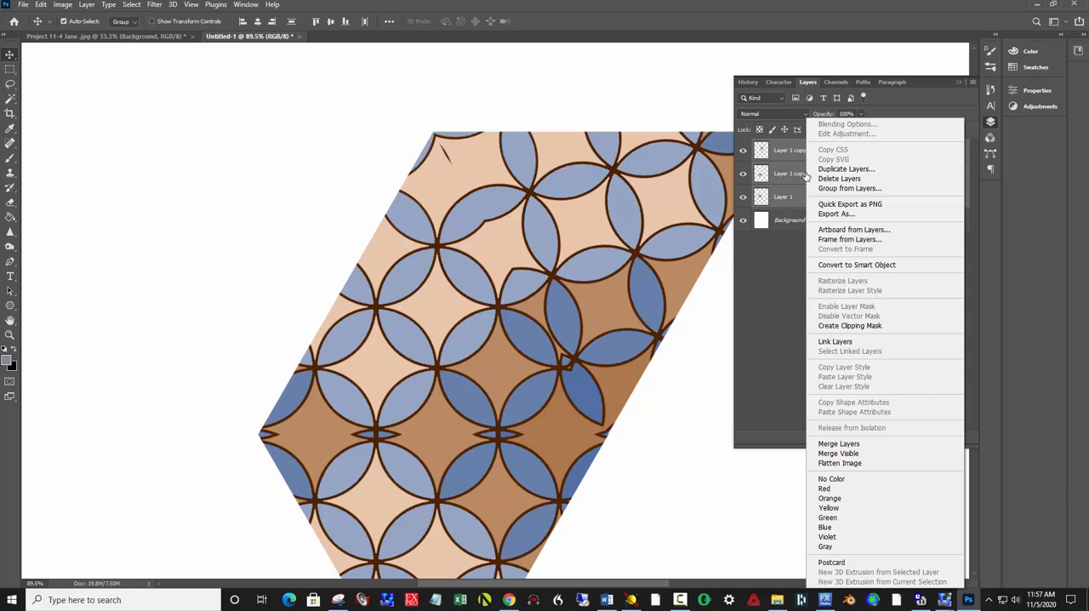
left_click(859, 445)
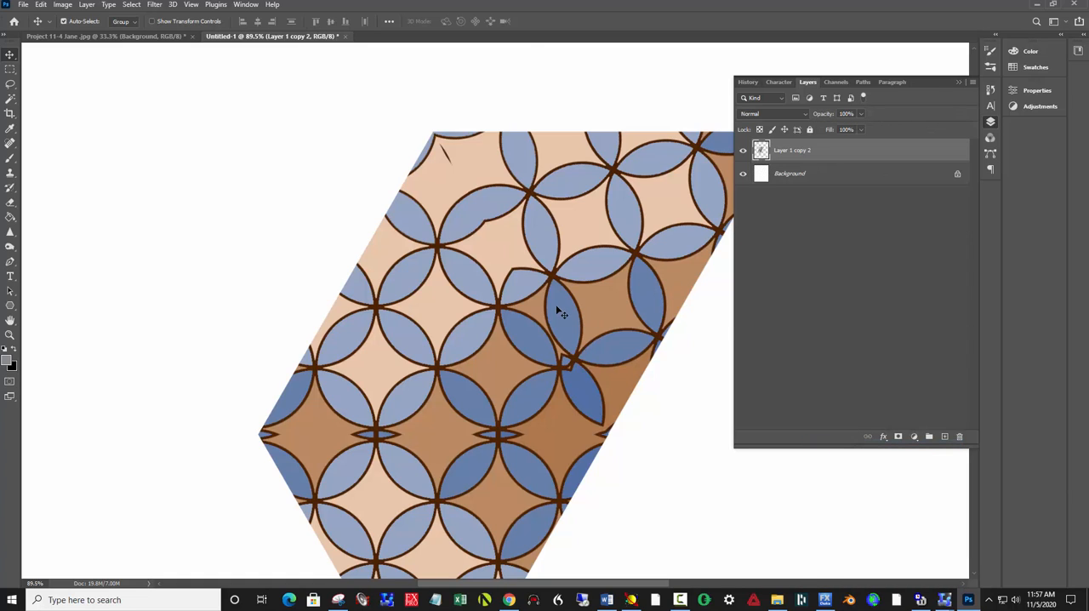
Step: Move the half-hexagon up and left, then duplicate it and place the copy to its right
key("ctrl+0")
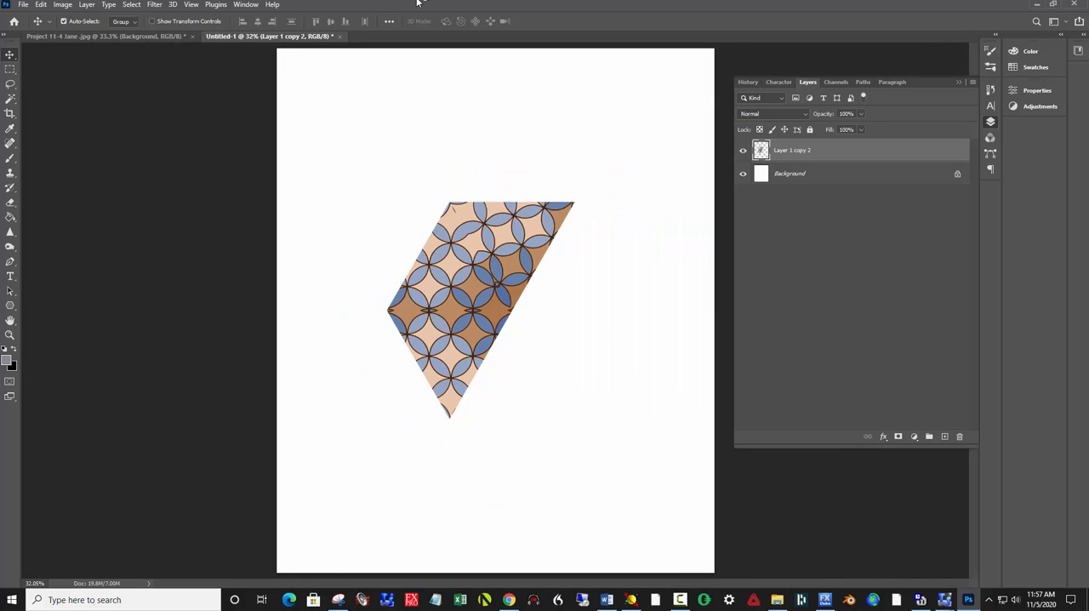
left_click_drag(430, 331, 425, 276)
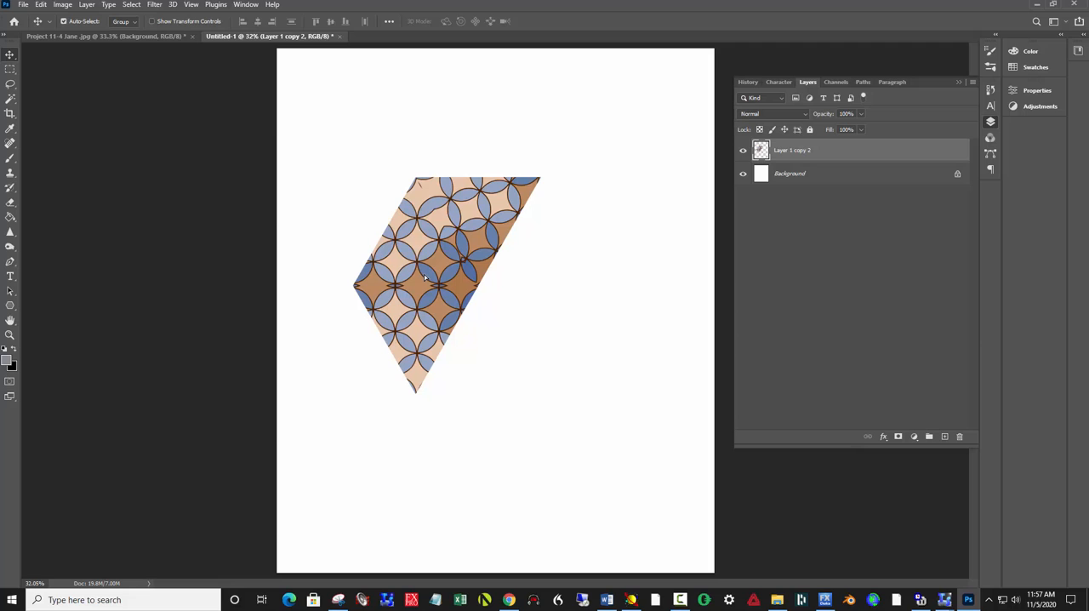
key("ctrl+j")
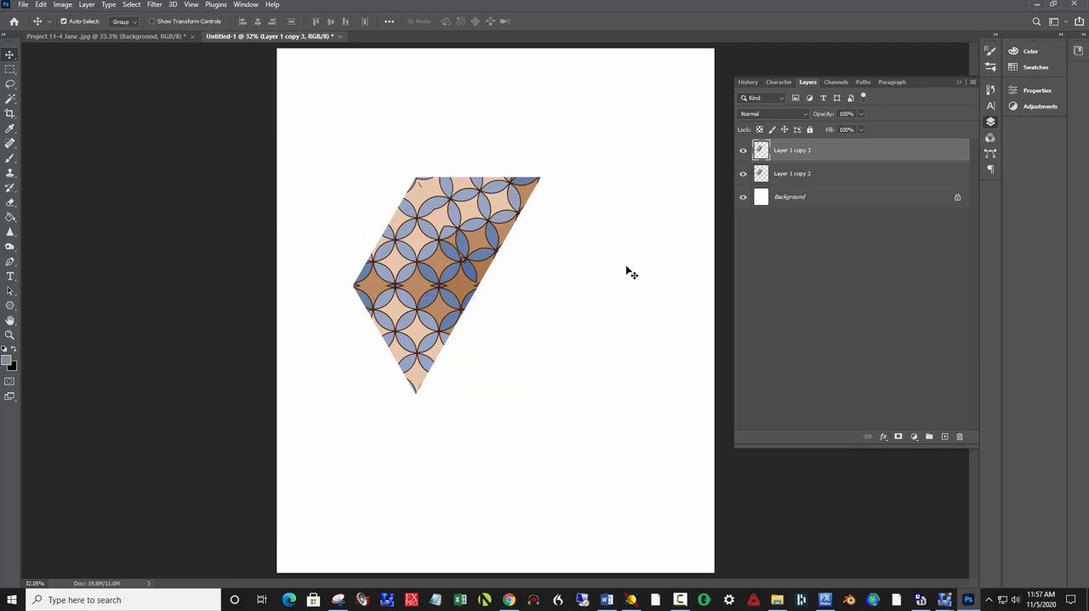
left_click_drag(394, 248, 520, 293)
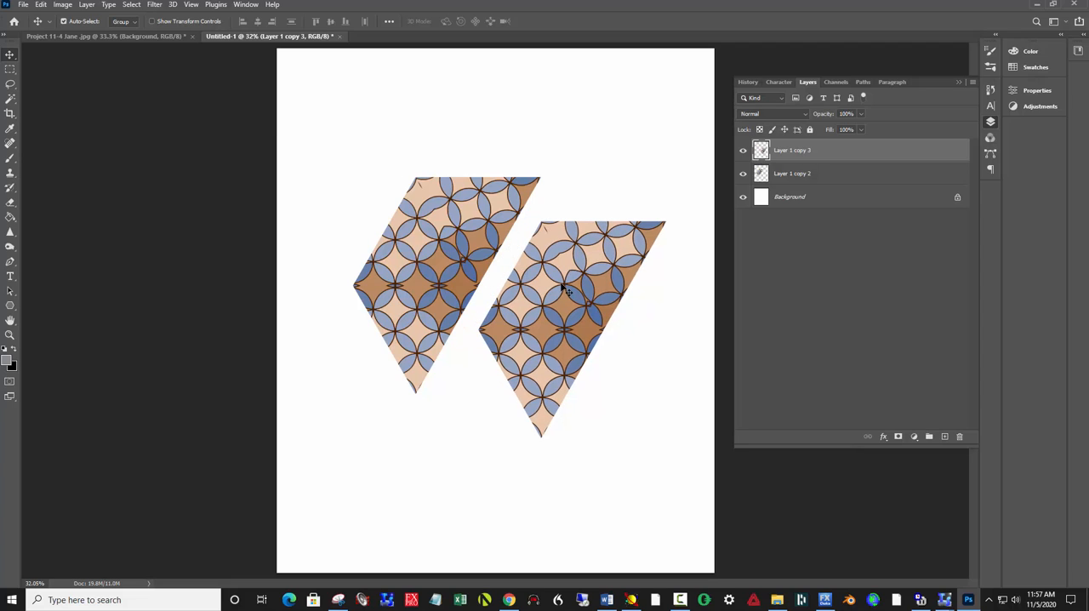
Step: Flip the duplicated half-hexagon horizontally and rotate it 60°
key("ctrl+t")
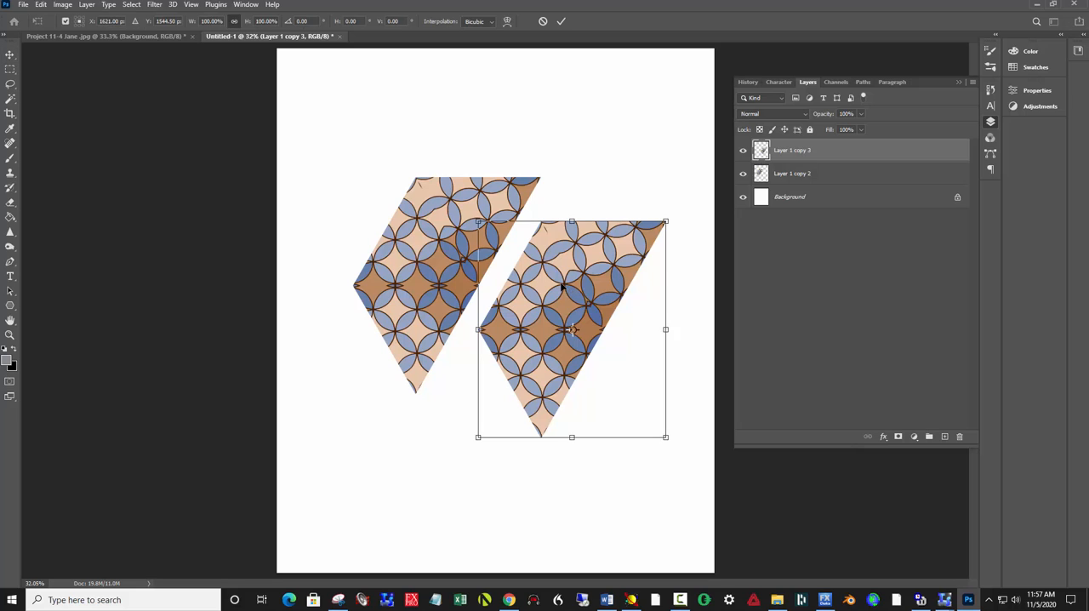
right_click(562, 287)
left_click(606, 476)
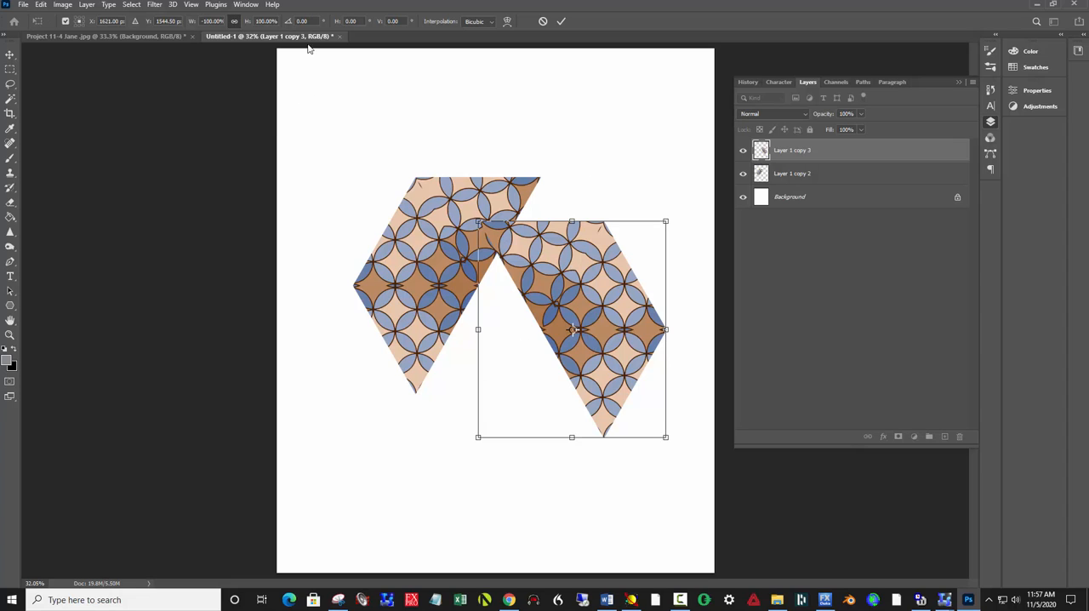
left_click(290, 21)
type("60")
key("Return")
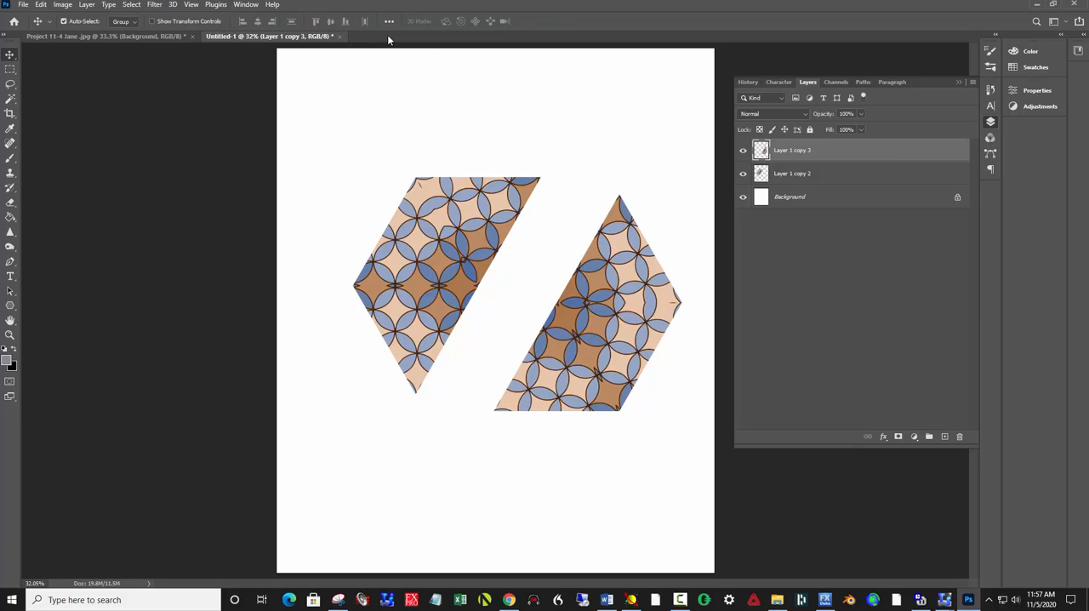
Step: Fit the rotated half against the original half's slanted edge to complete the hexagon
left_click_drag(616, 321, 539, 308)
scroll(498, 304, "up", 1)
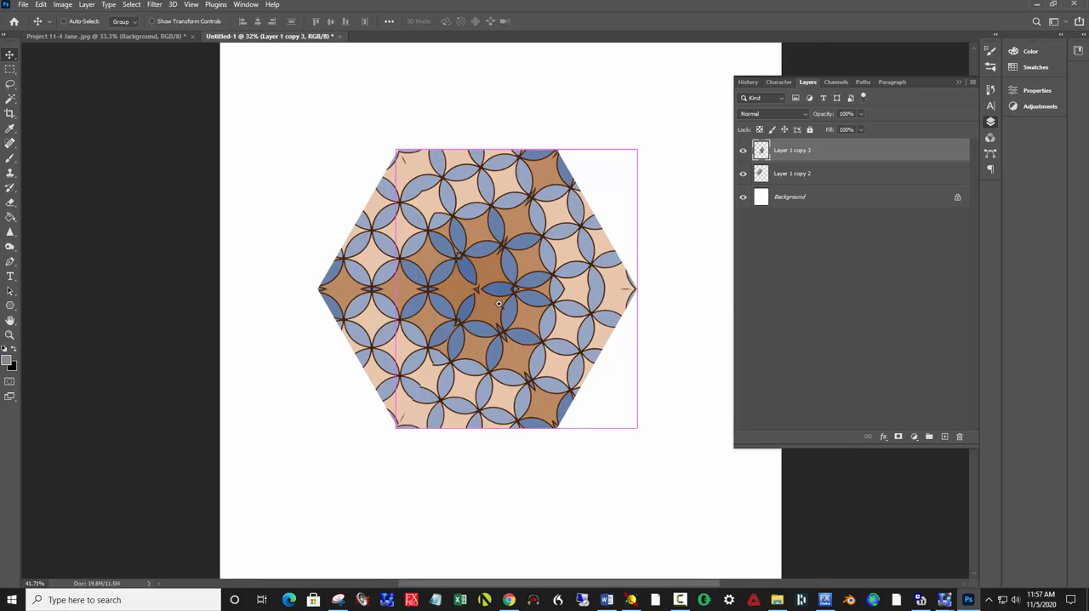
scroll(499, 303, "up", 2)
left_click_drag(538, 357, 536, 356)
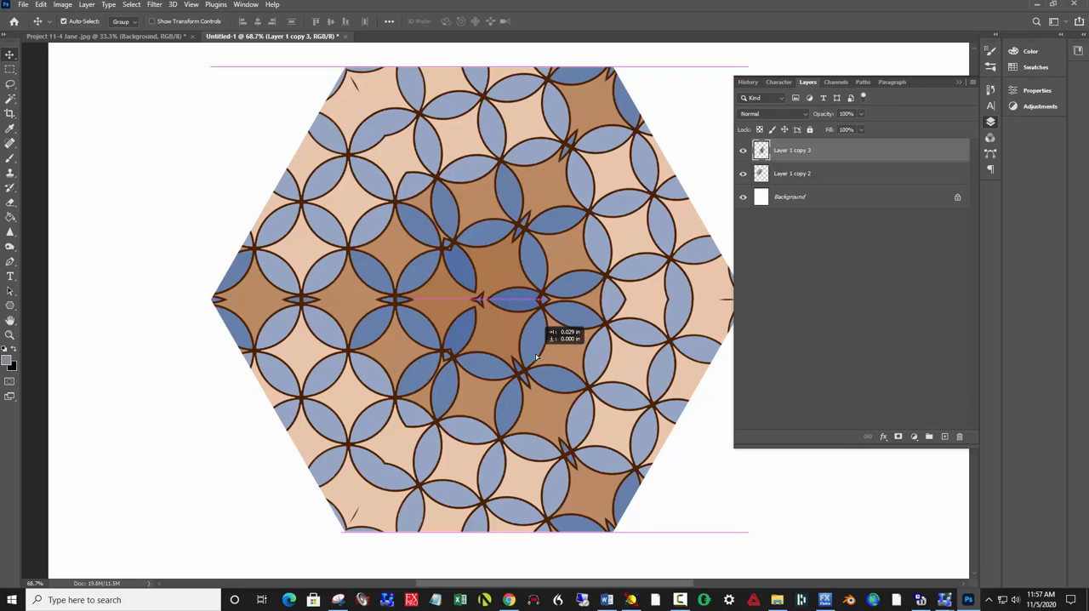
left_click_drag(536, 356, 536, 356)
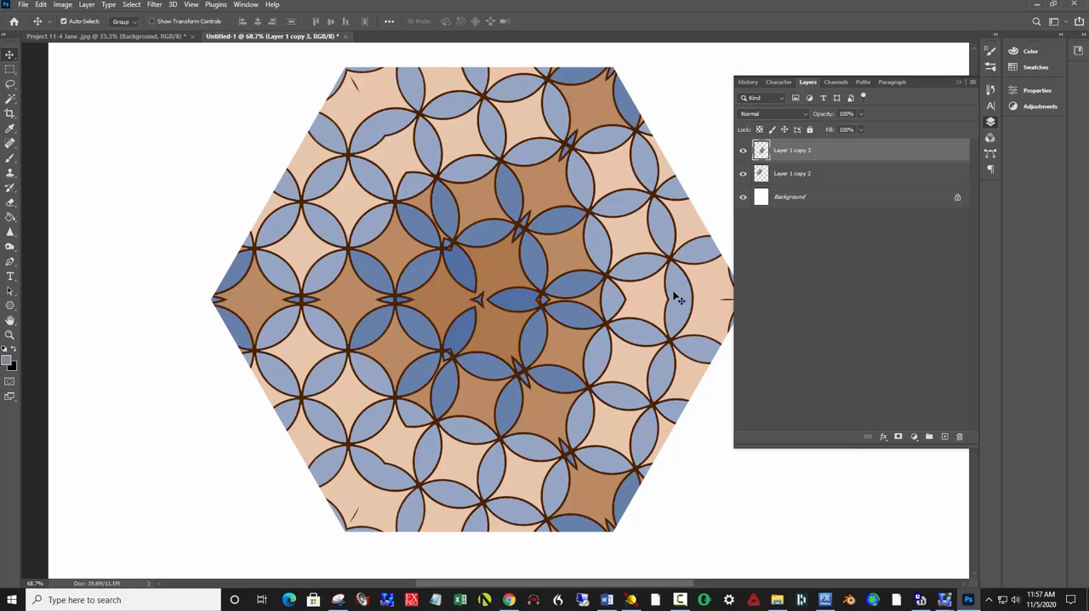
Step: Merge the two half-hexagon layers into one hexagon layer
left_click(829, 174, "shift")
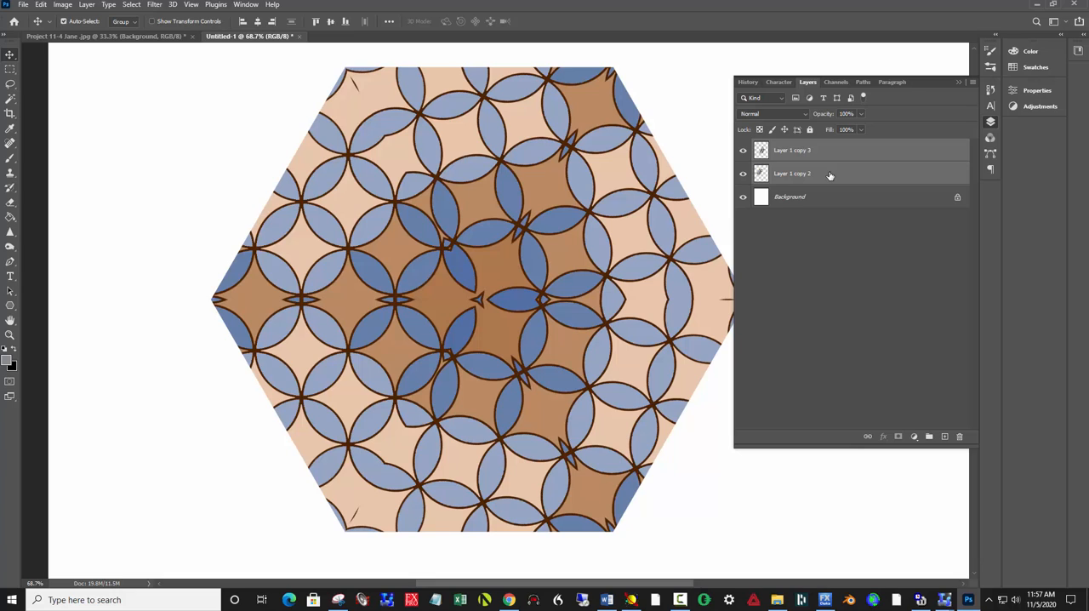
right_click(829, 174)
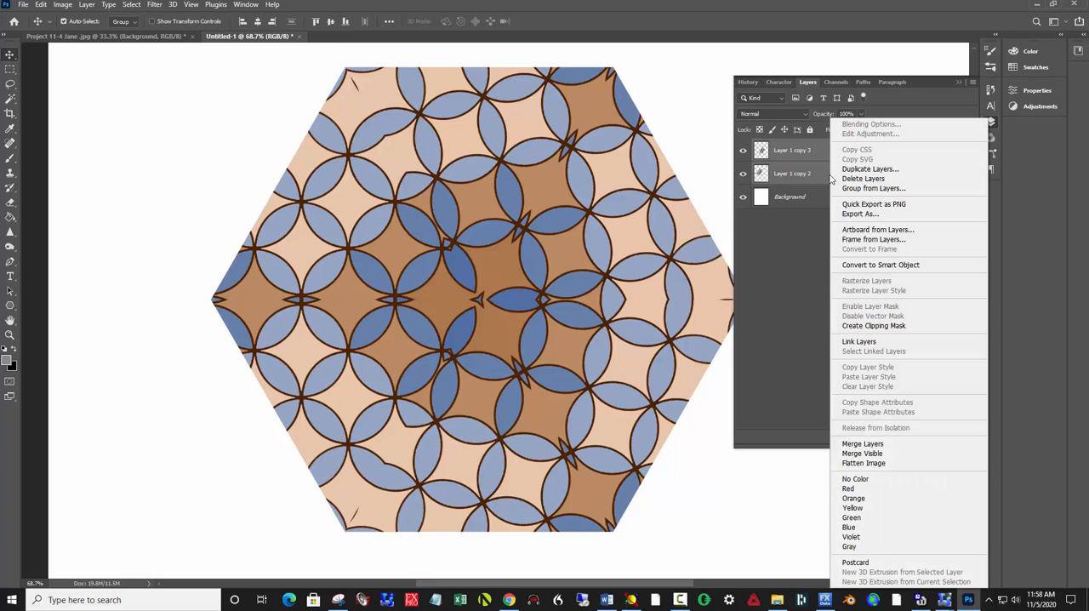
left_click(863, 443)
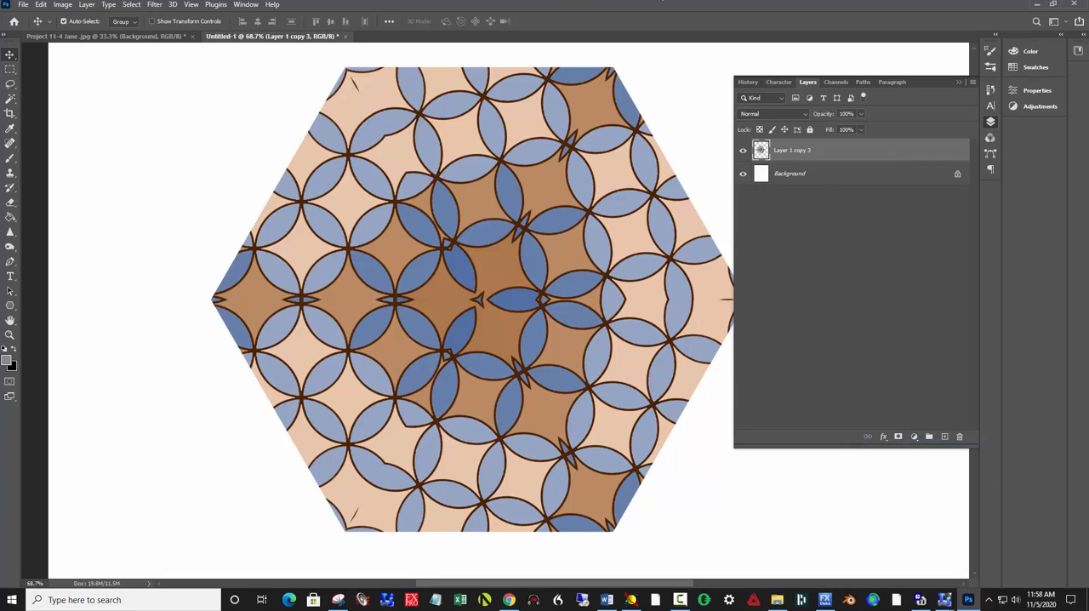
Step: Scale the hexagon to 62.5% about its centre and move it toward the canvas's left side
key("ctrl+0")
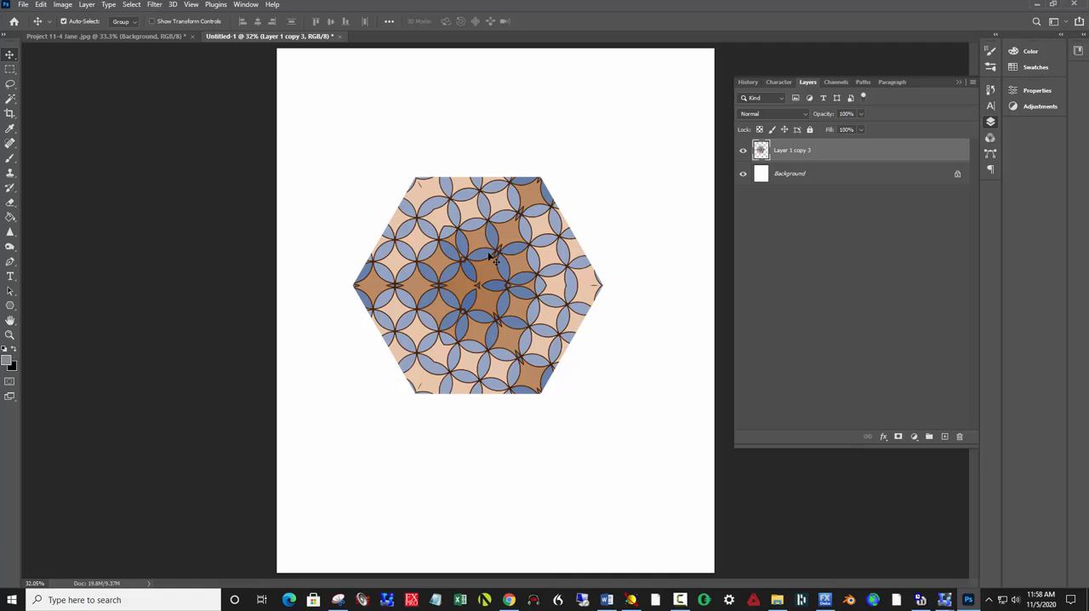
key("ctrl+t")
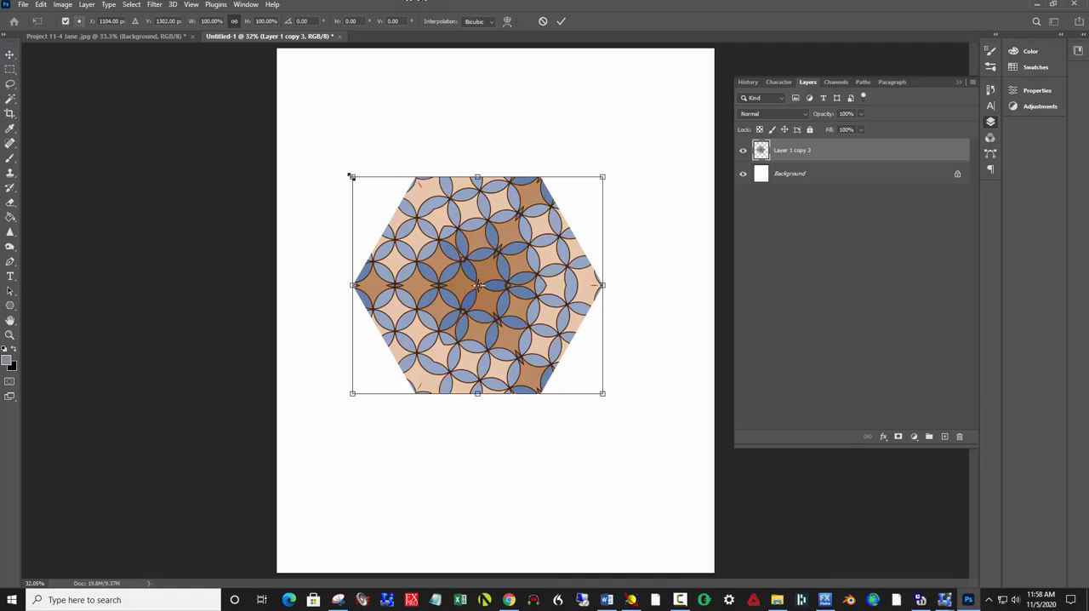
left_click_drag(351, 176, 398, 215)
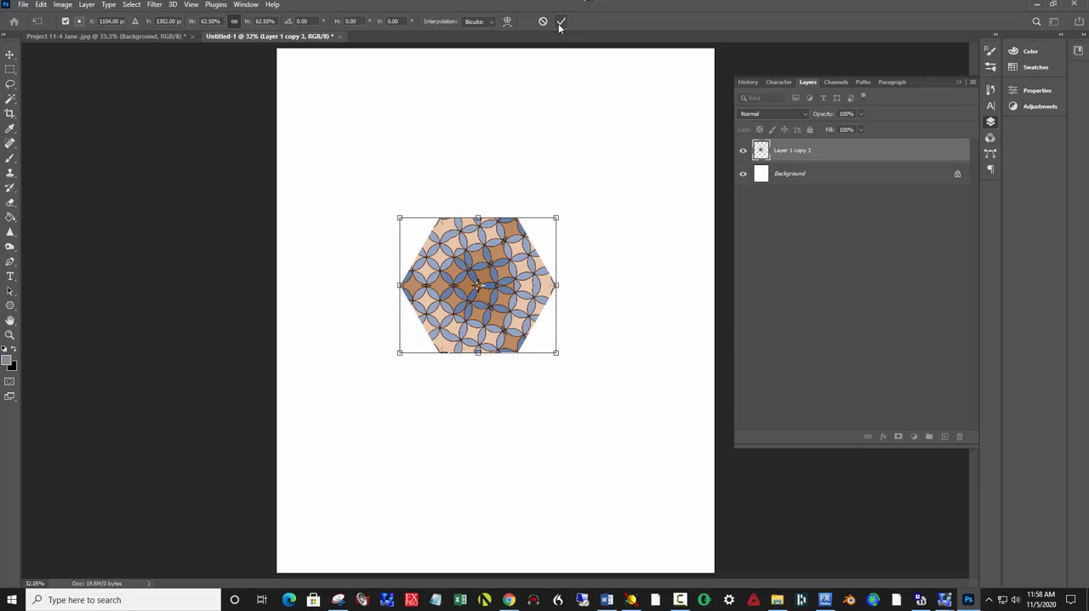
left_click(560, 21)
left_click_drag(450, 289, 407, 299)
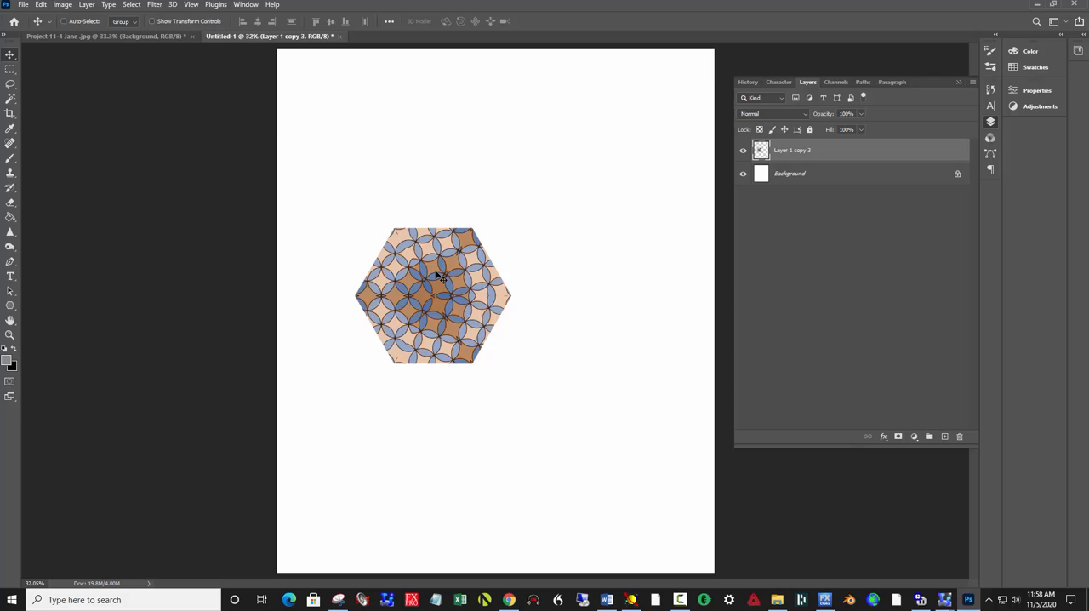
Step: Duplicate the hexagon twice and fit one copy against its lower-right edge and the other against its upper-right edge
key("ctrl+j")
left_click_drag(435, 274, 553, 338)
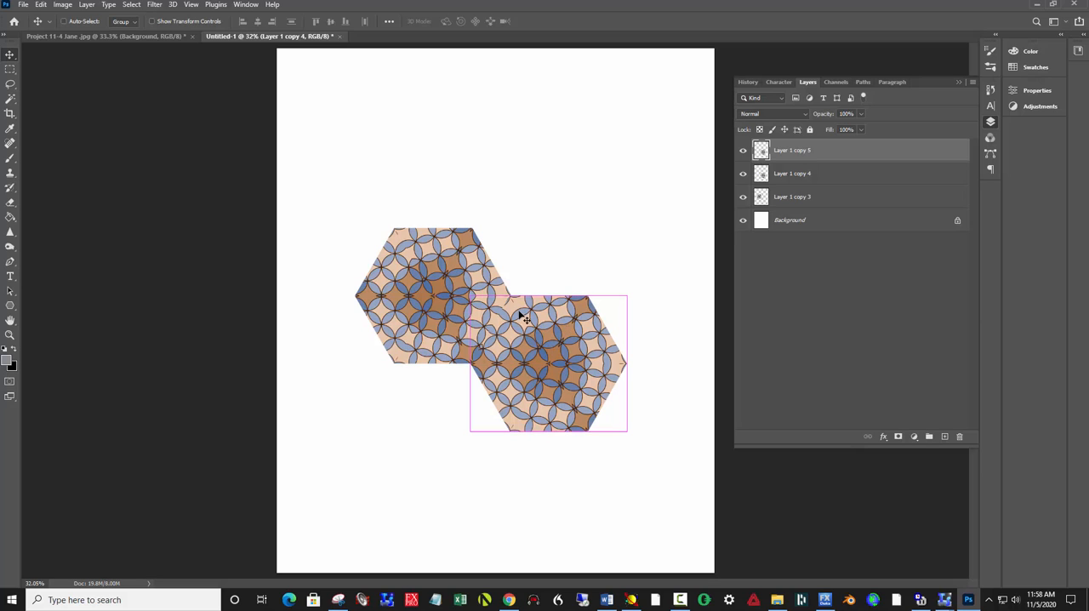
left_click_drag(568, 361, 564, 230)
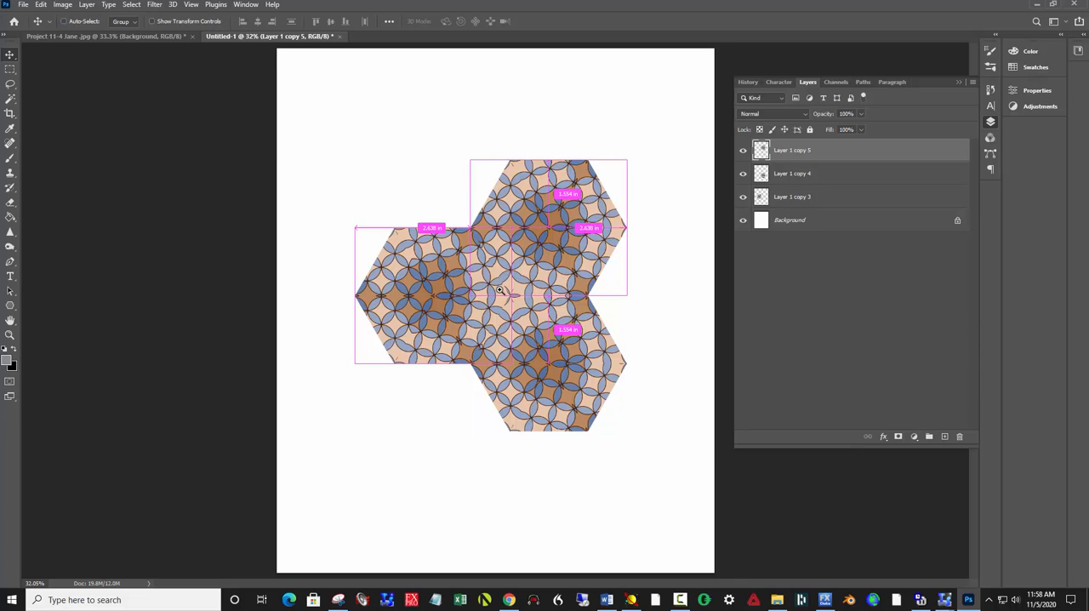
Step: Nudge the upper-right and lower-right hexagons to close the white seams where the three hexagons meet
left_click_drag(498, 285, 610, 431)
left_click_drag(612, 316, 631, 317)
key("Left")
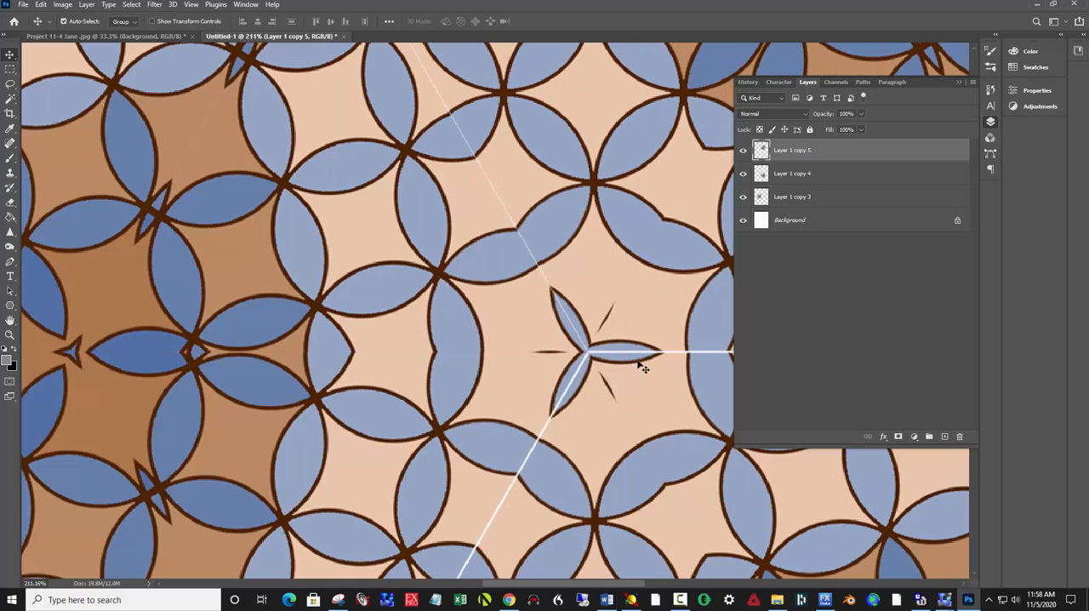
key("Left")
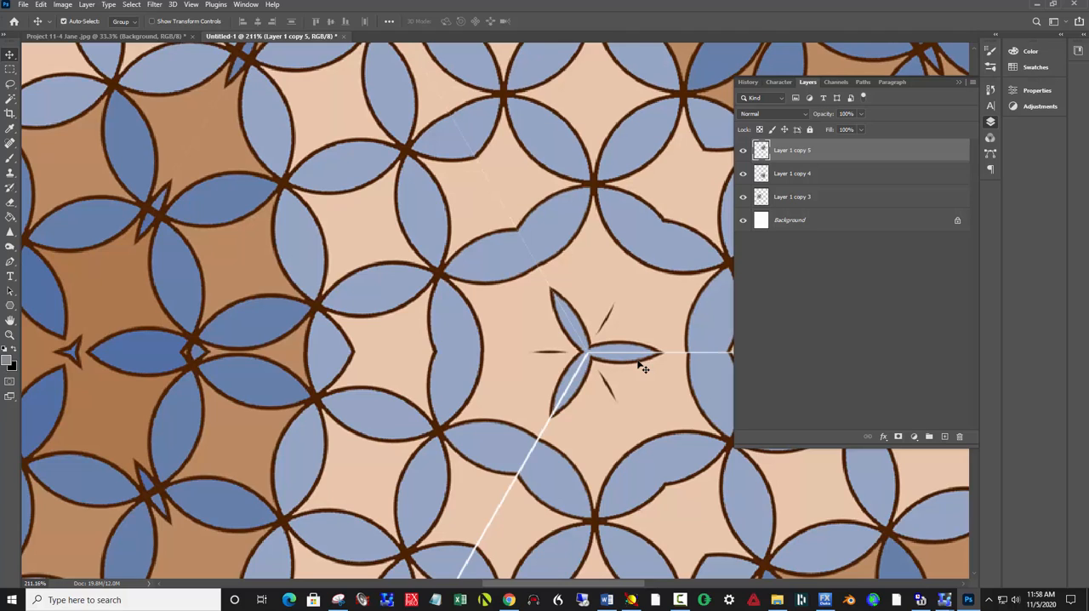
left_click(588, 394)
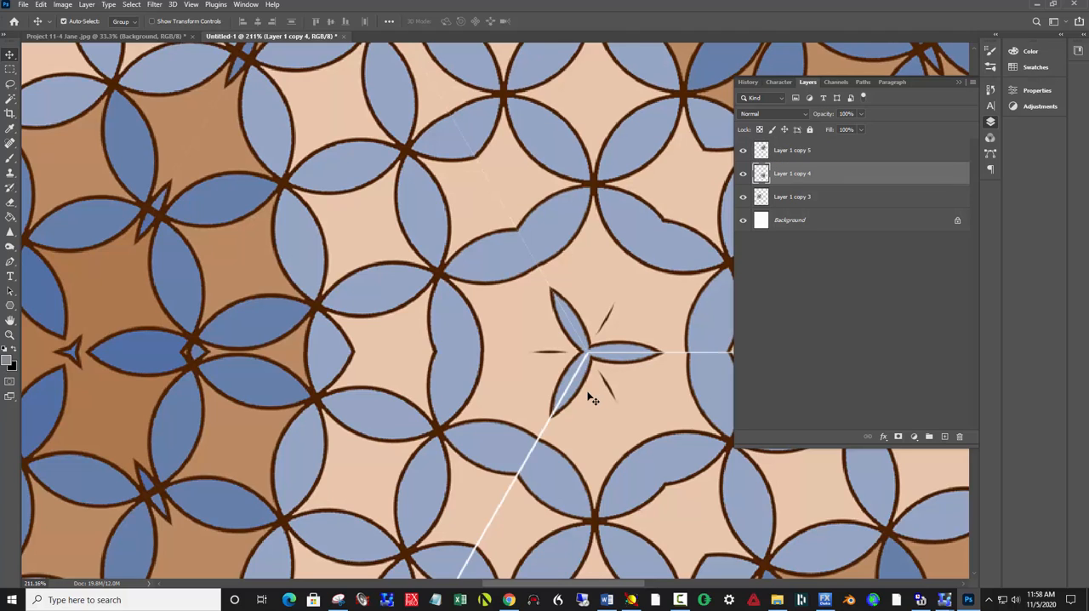
key("Left")
key("Left")
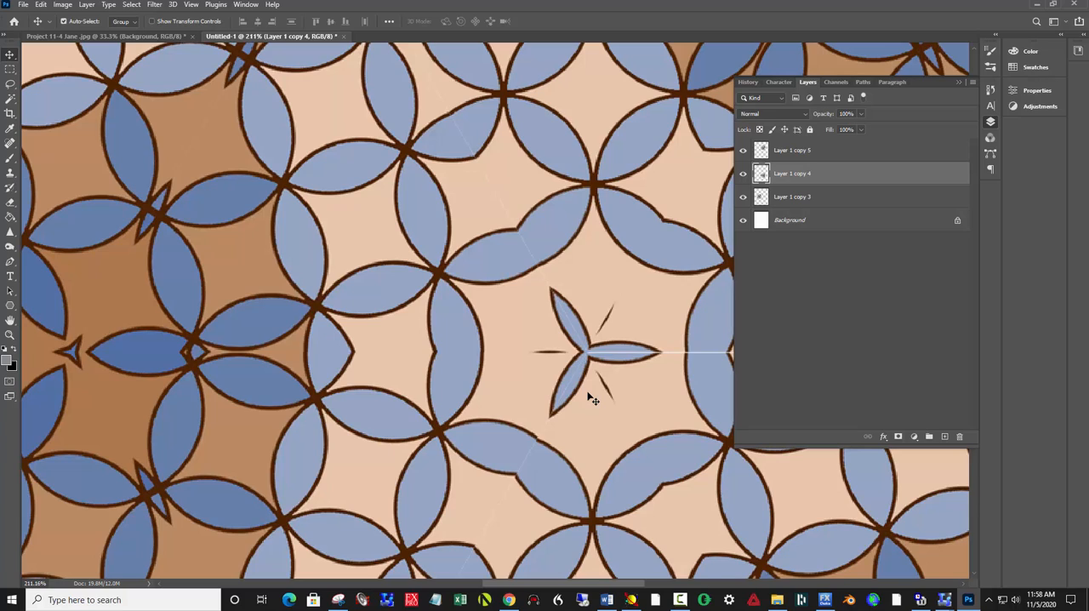
key("Up")
left_click(656, 184)
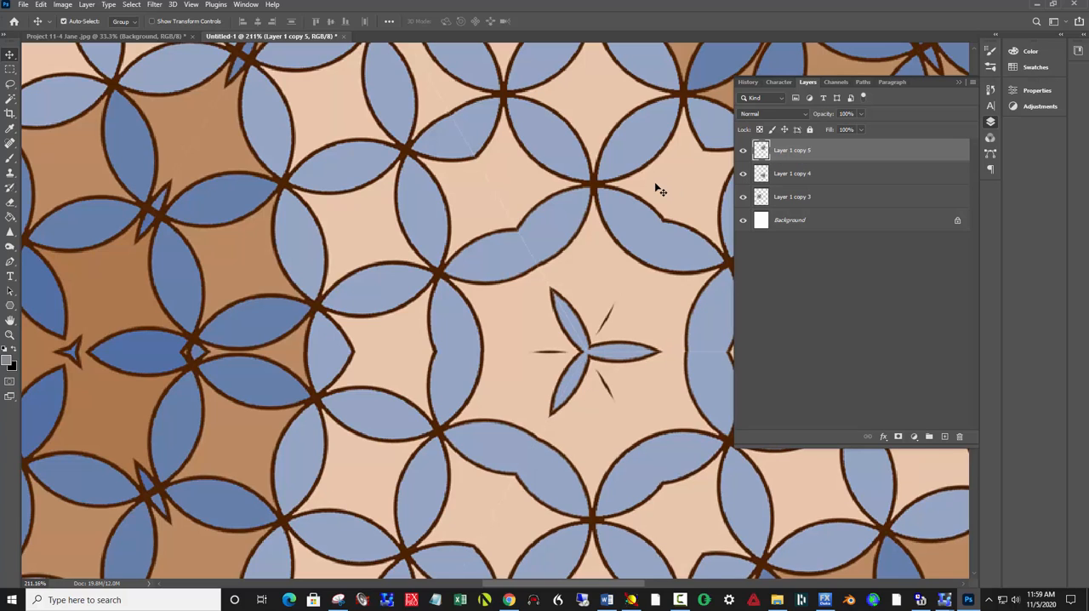
key("Left")
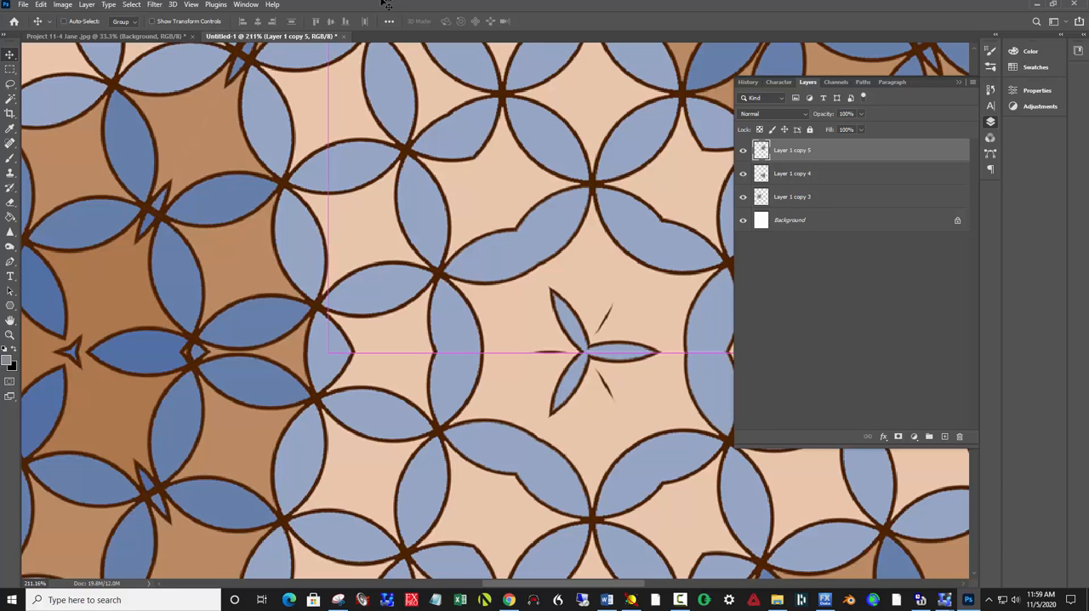
Step: Merge the three hexagon layers into a single three-hexagon cluster layer, leaving the white background separate
key("ctrl+0")
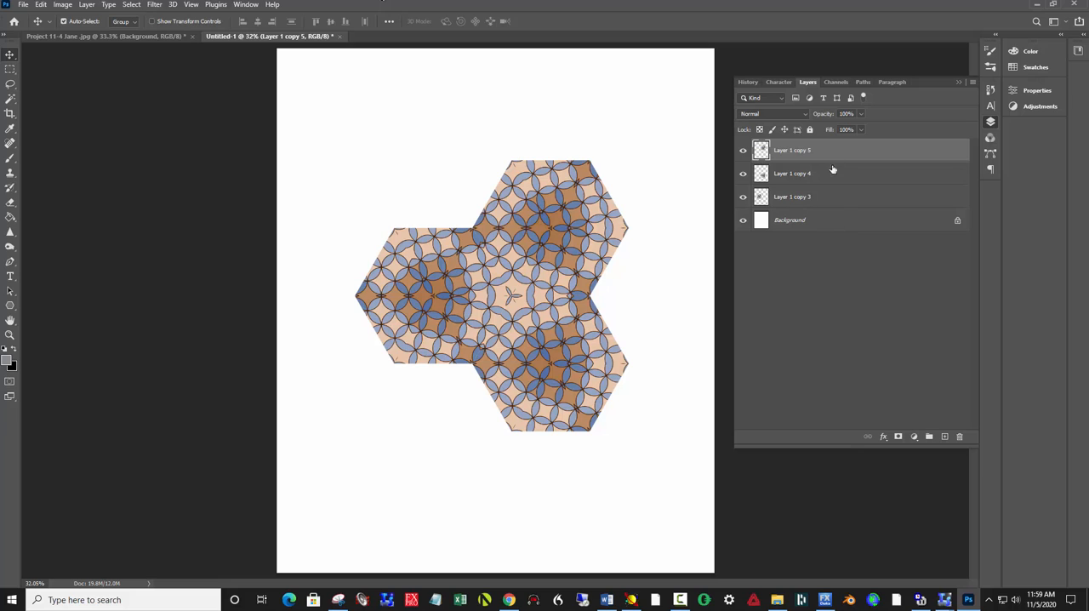
left_click(839, 203, "shift")
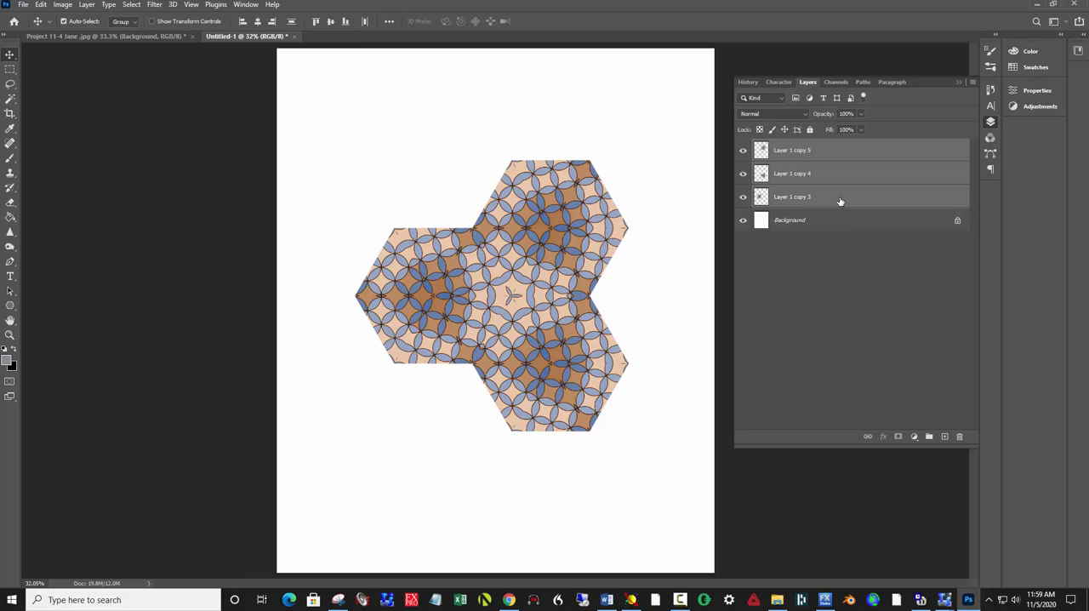
right_click(855, 179)
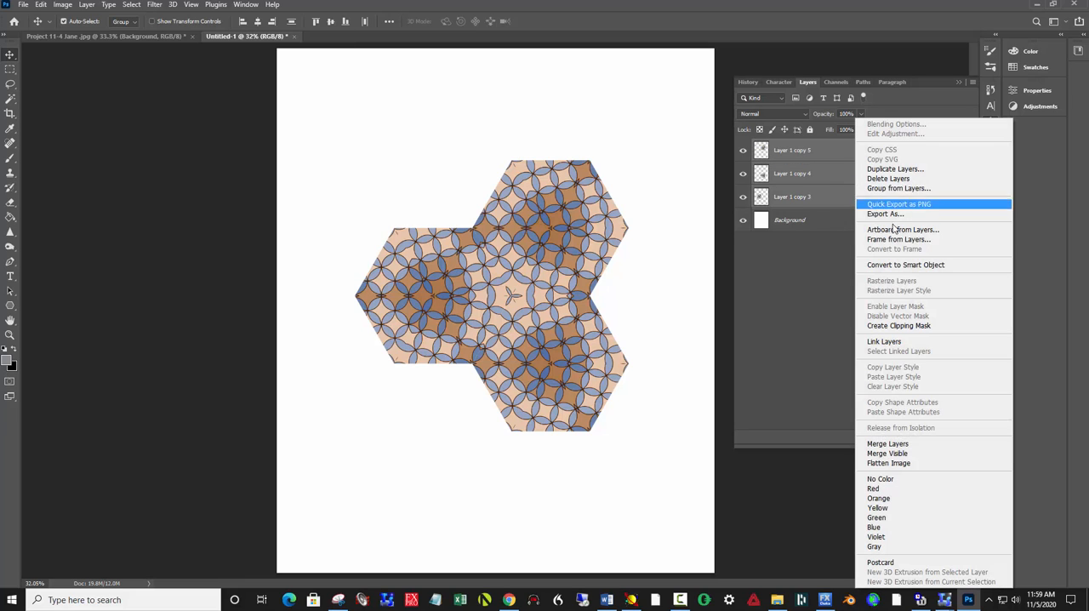
left_click(917, 443)
Step: Move the three-hexagon cluster down and slightly right, then fit a duplicate against its upper-left edges
left_click_drag(549, 295, 567, 347)
key("ctrl+j")
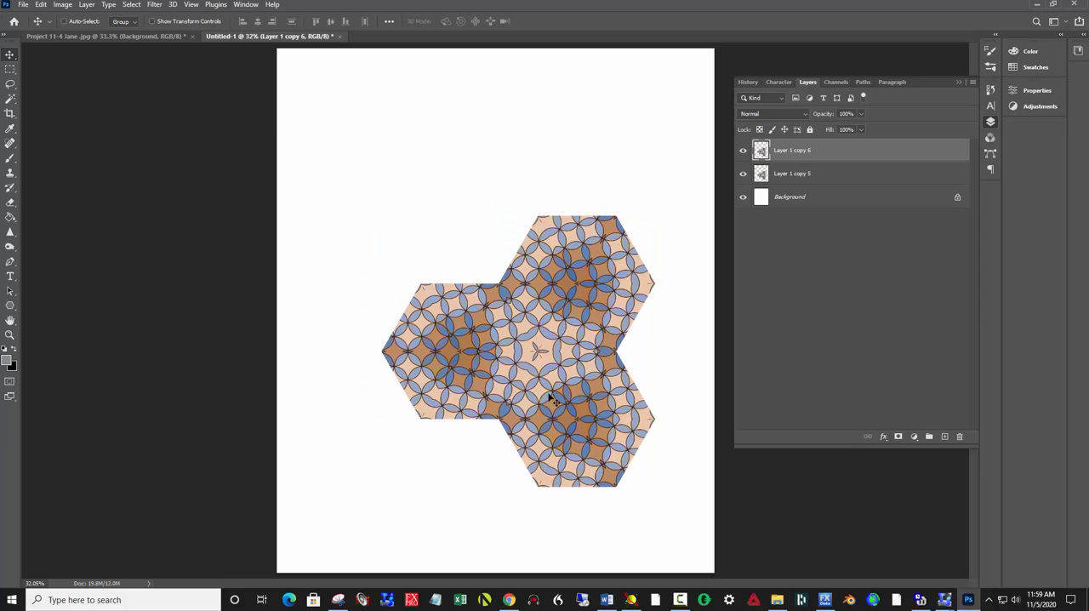
left_click_drag(576, 420, 460, 227)
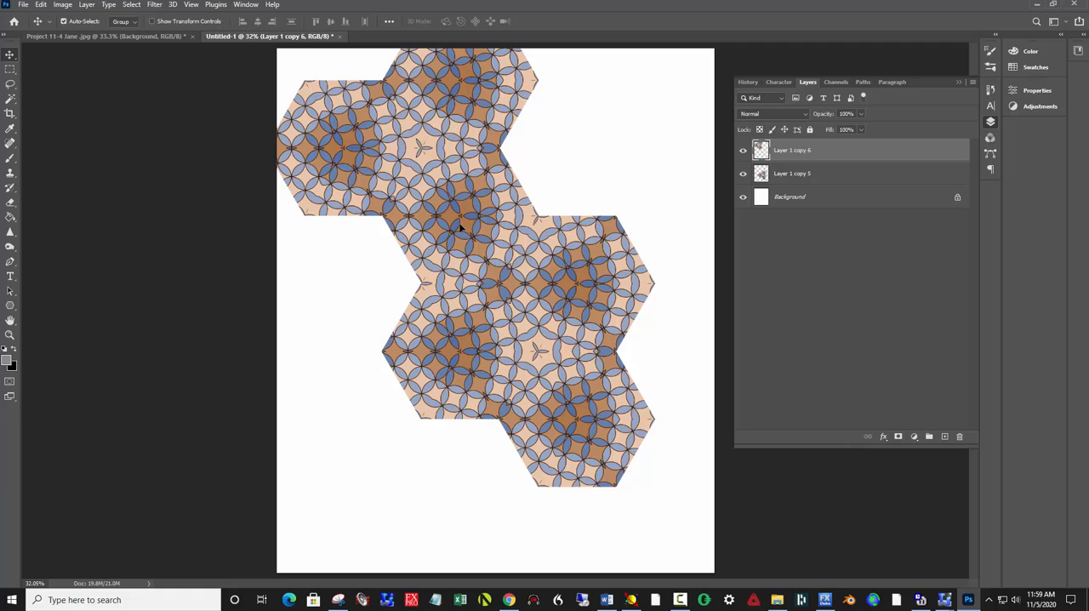
Step: Add two more cluster duplicates, fitting one along the canvas's left edge and the other into the lower-left area
key("ctrl")
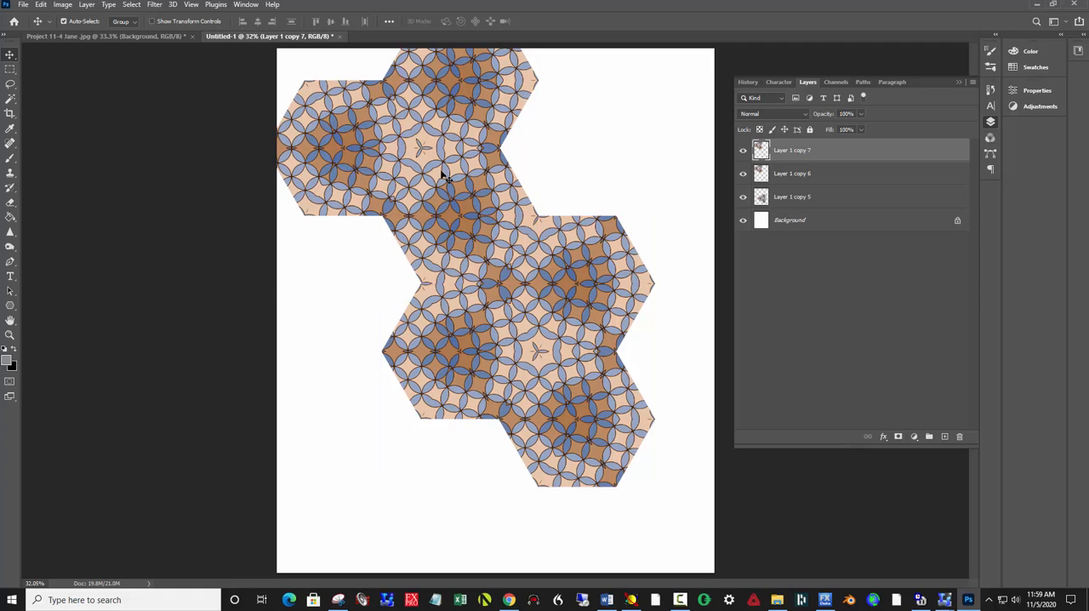
left_click_drag(442, 177, 324, 376)
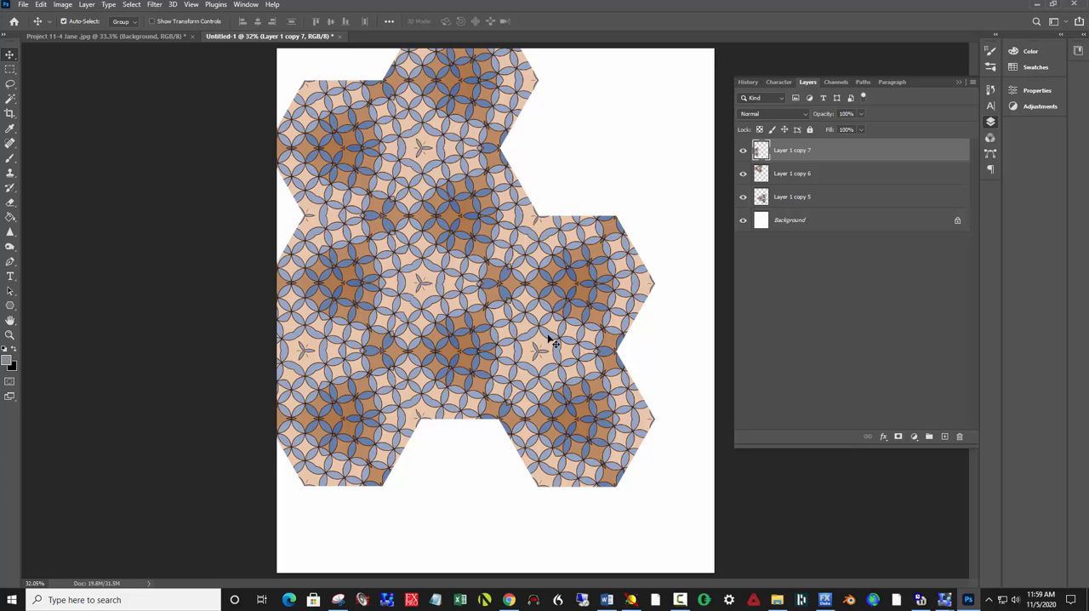
key("ctrl")
key("ctrl+j")
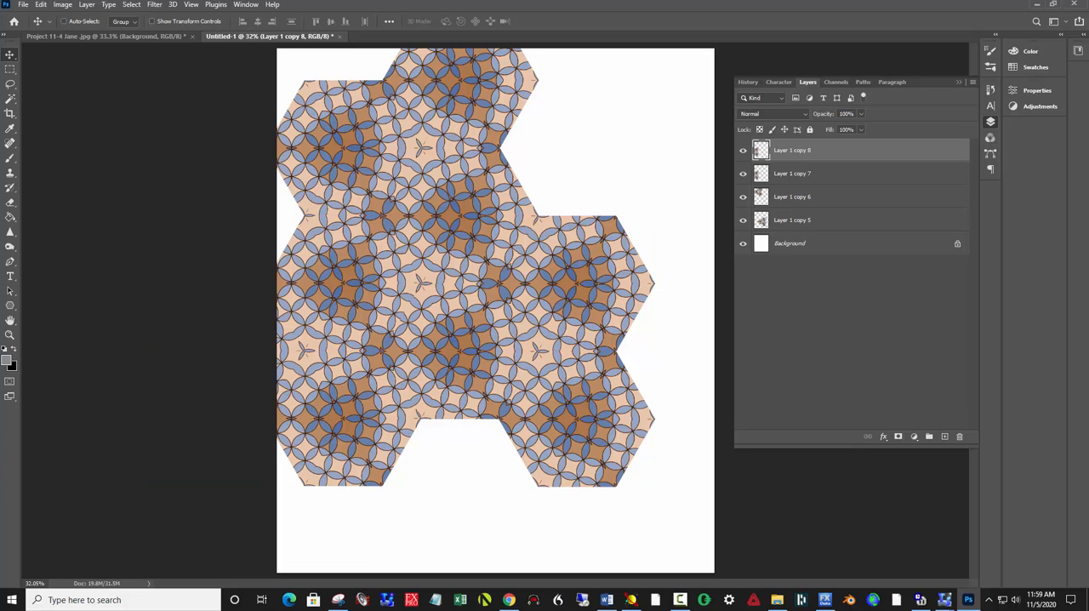
left_click_drag(340, 304, 441, 525)
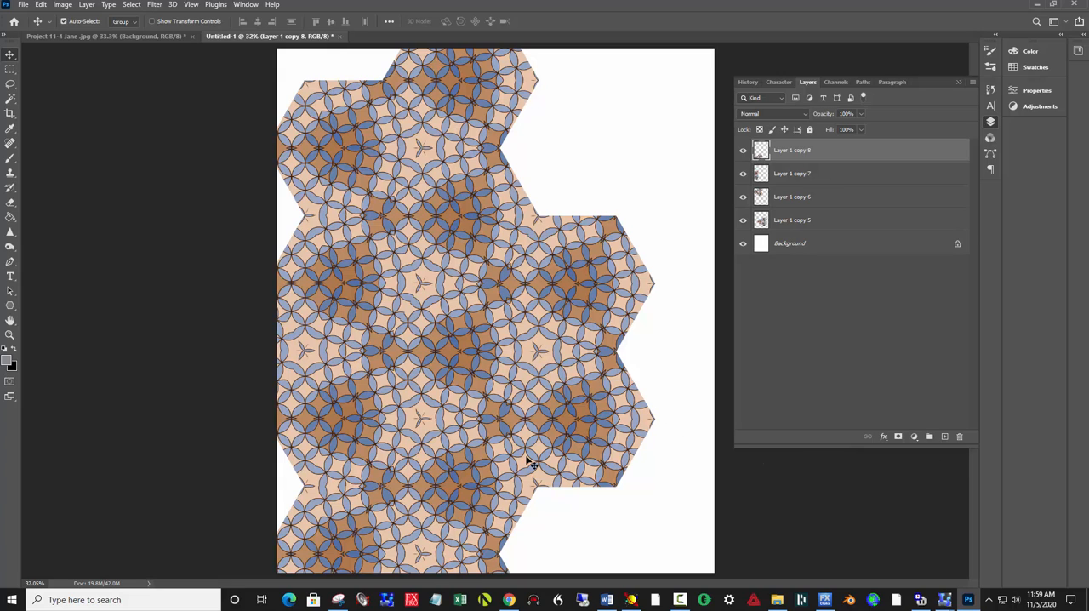
Step: Duplicate the lower-left cluster and place the copy in the canvas's lower-right corner beside the tiled pattern
left_click_drag(527, 462, 570, 262)
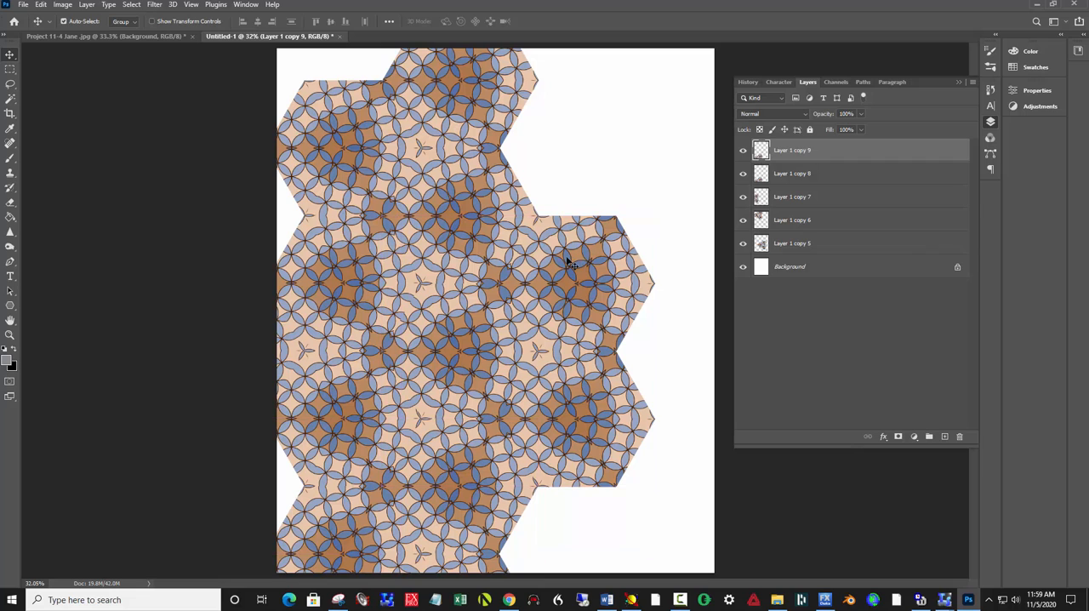
mouse_move(393, 468)
left_mouse_down()
mouse_move(549, 474)
mouse_move(368, 454)
mouse_move(392, 467)
left_mouse_up()
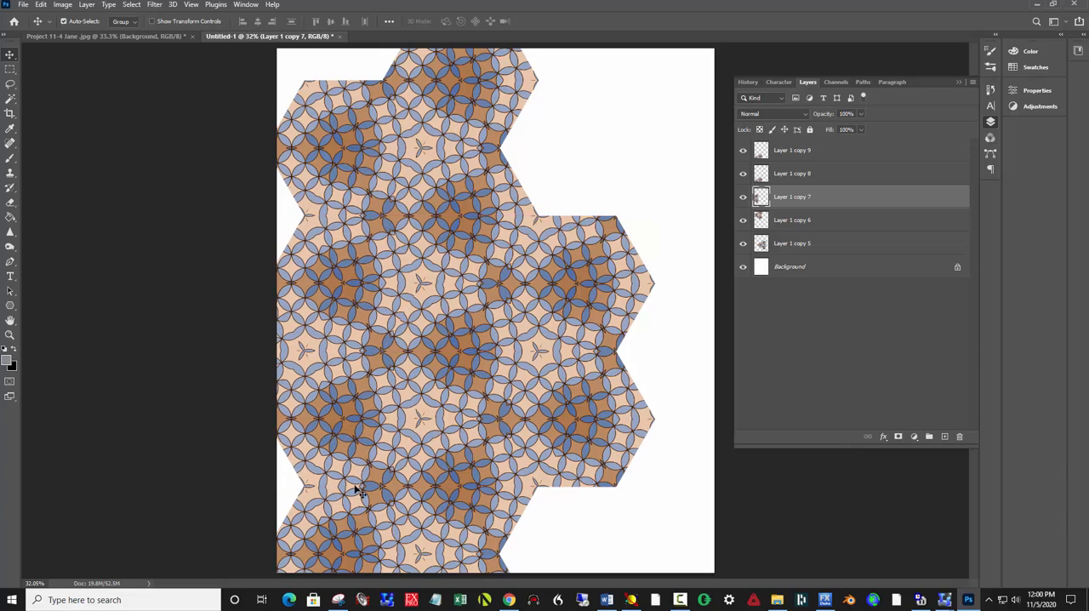
left_click_drag(425, 552, 758, 569)
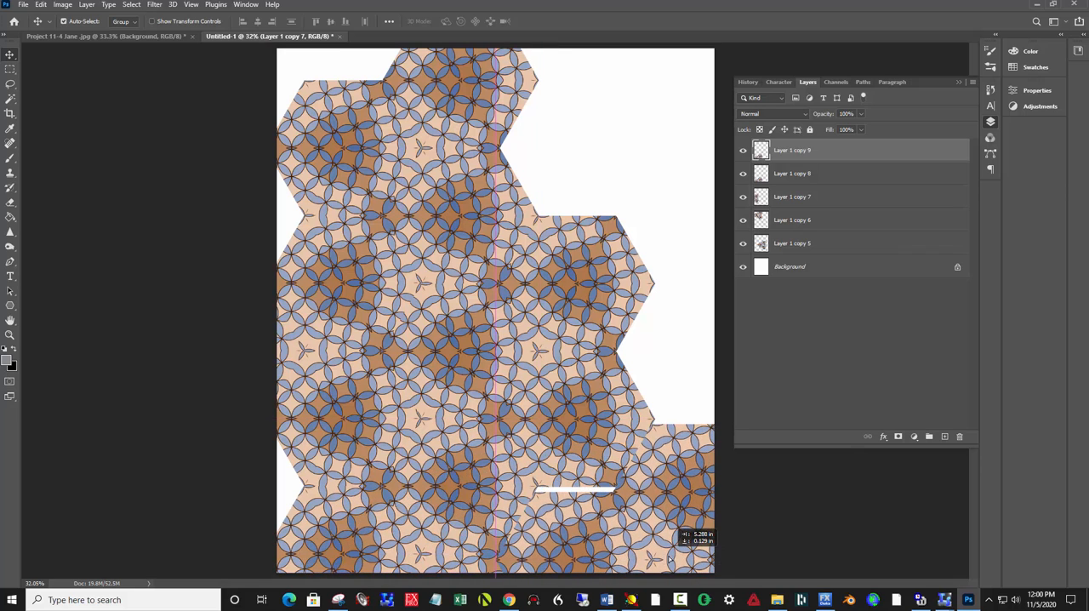
left_click_drag(669, 558, 648, 549)
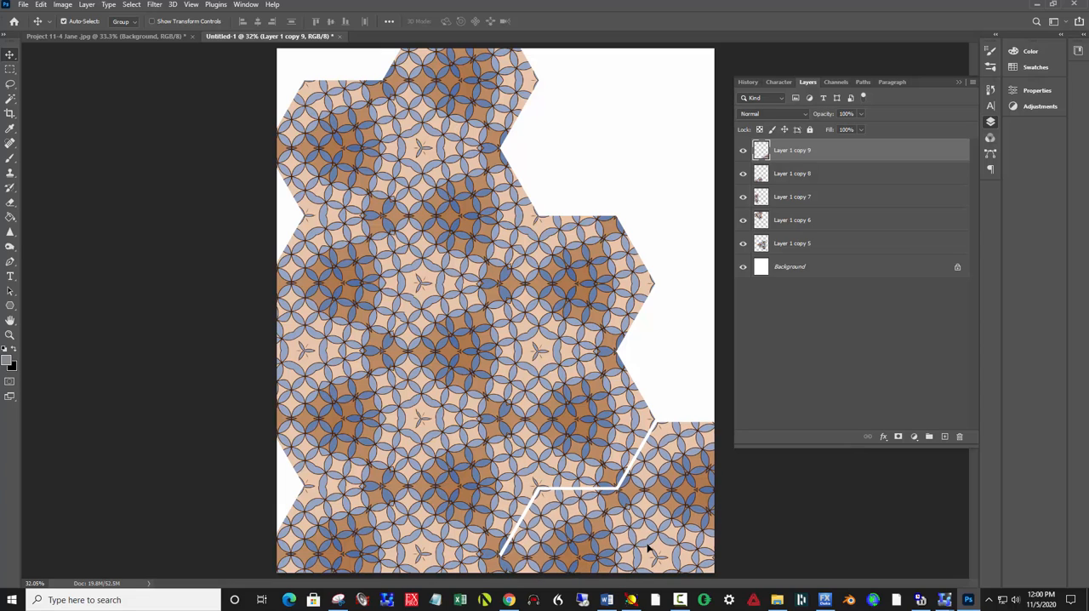
Step: Nudge the lower-right cluster up and left until the white seams against the neighbouring hexagons close
key("Up")
key("Up")
key("Up")
key("Up")
key("Up")
key("Up")
key("Up")
key("Up")
key("Left")
key("Left")
key("Left")
key("Left")
key("Left")
key("Left")
key("Left")
key("Left")
key("Up")
key("Up")
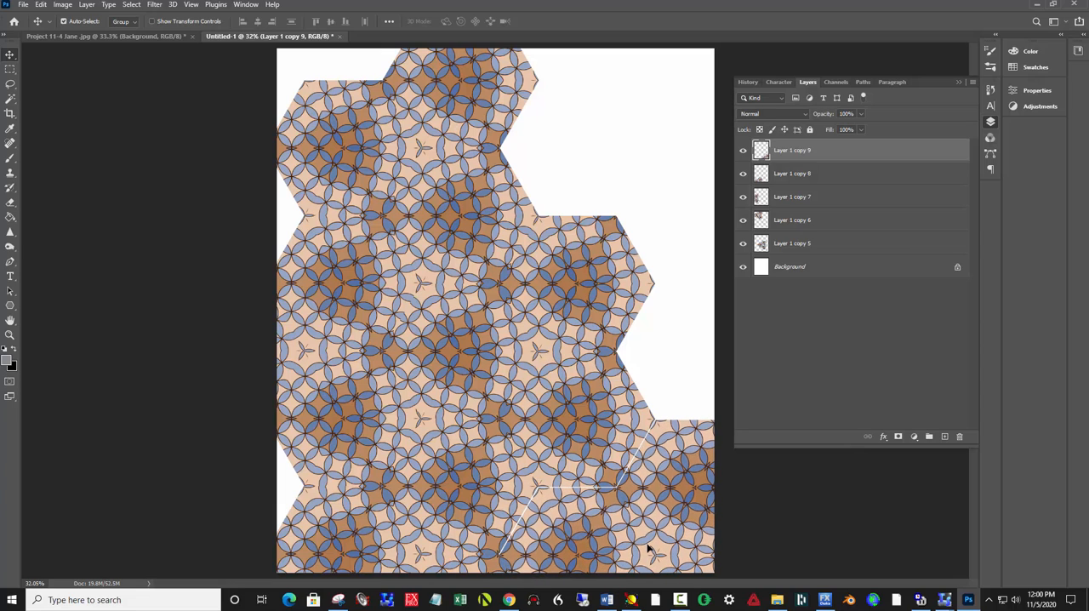
key("Left")
key("Left")
key("Up")
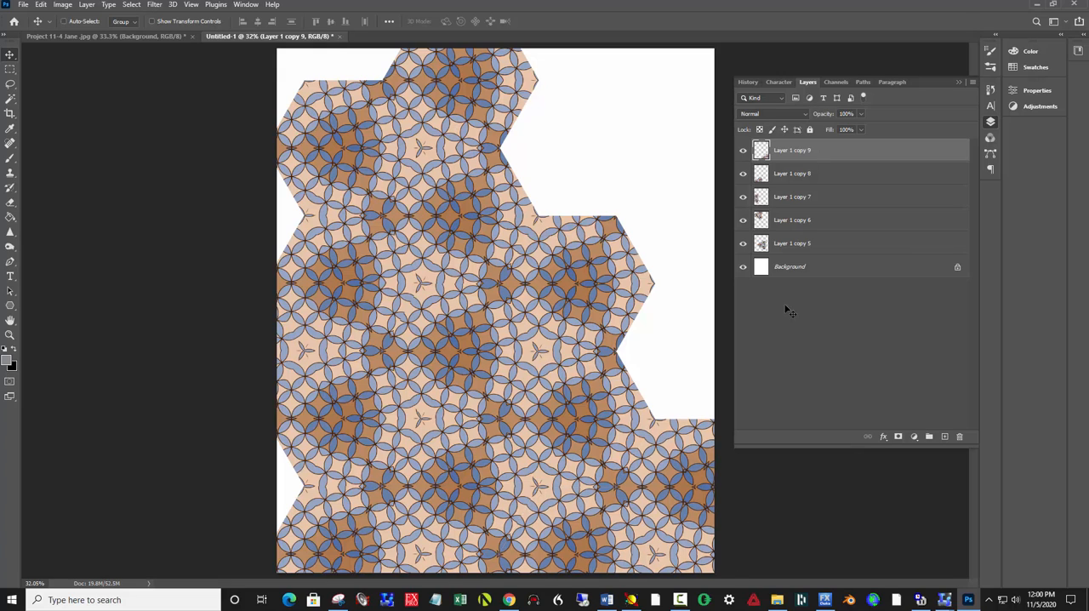
Step: Duplicate the lower-right cluster twice, fitting one copy directly above it and the other into the canvas's upper-right area
key("ctrl+j")
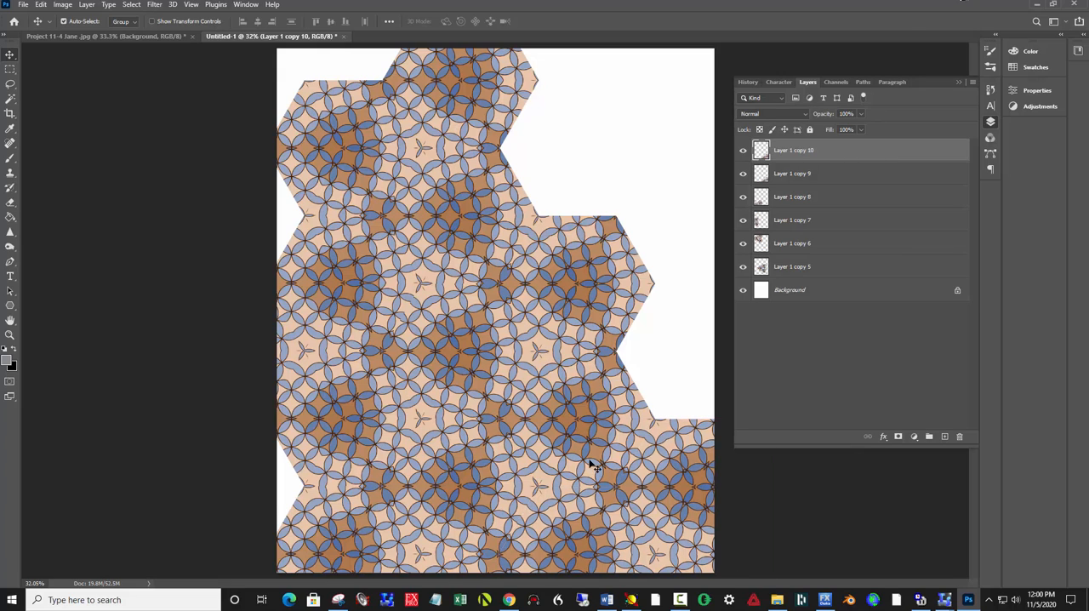
left_click_drag(608, 447, 664, 357)
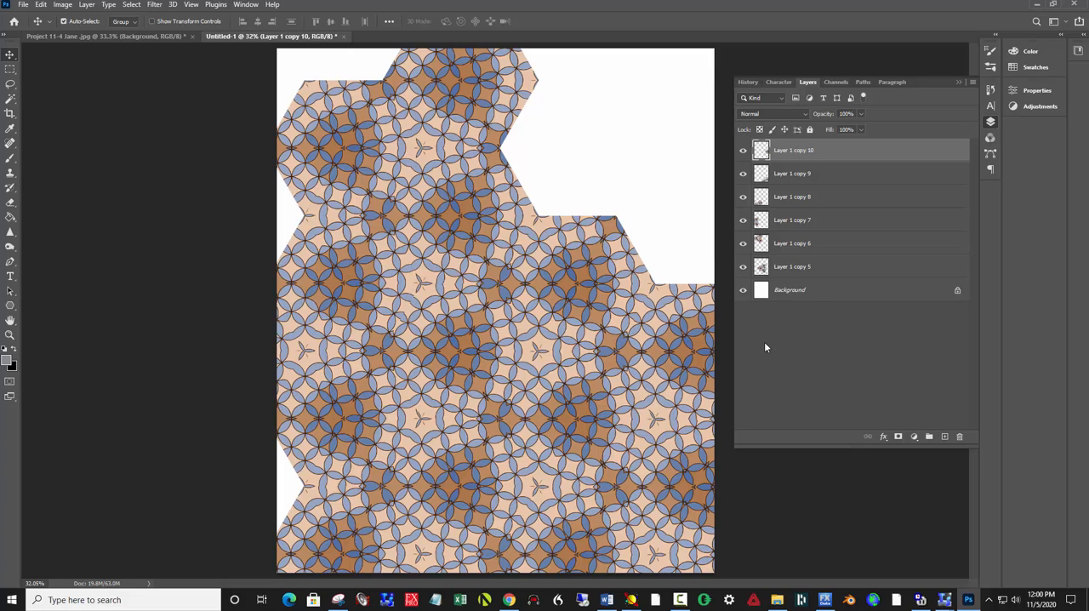
key("ctrl")
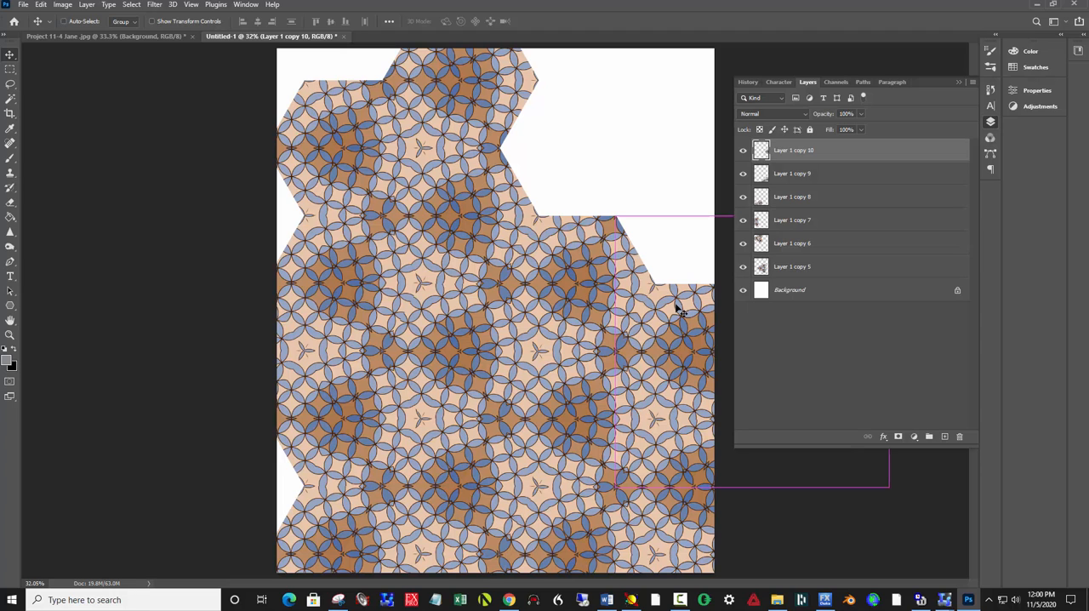
left_click_drag(678, 311, 585, 144)
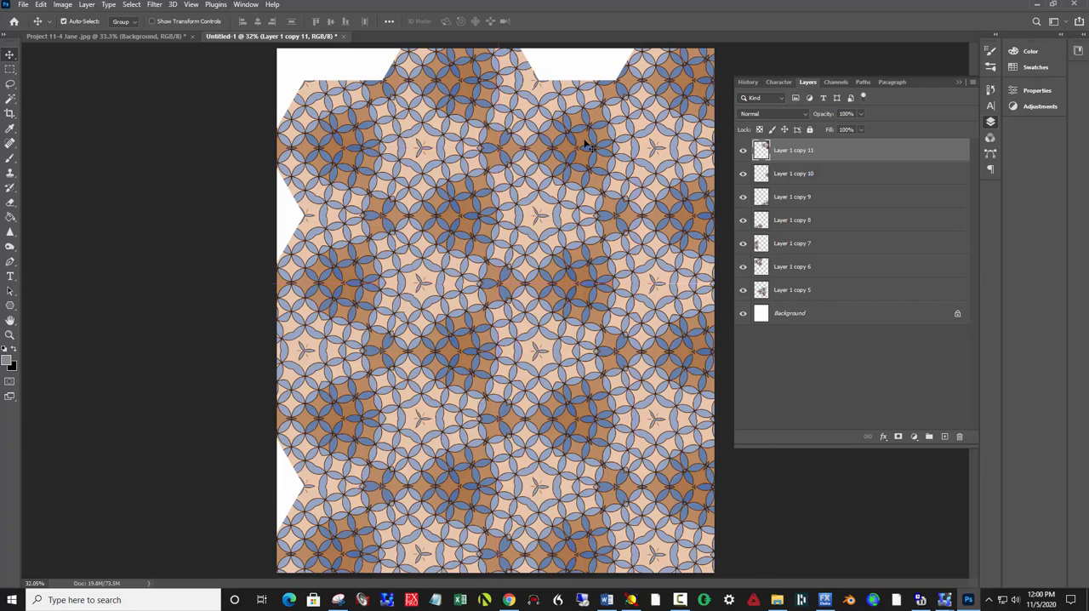
Step: Place two more cluster duplicates to fill the white notches along the canvas's left edge
key("ctrl+alt")
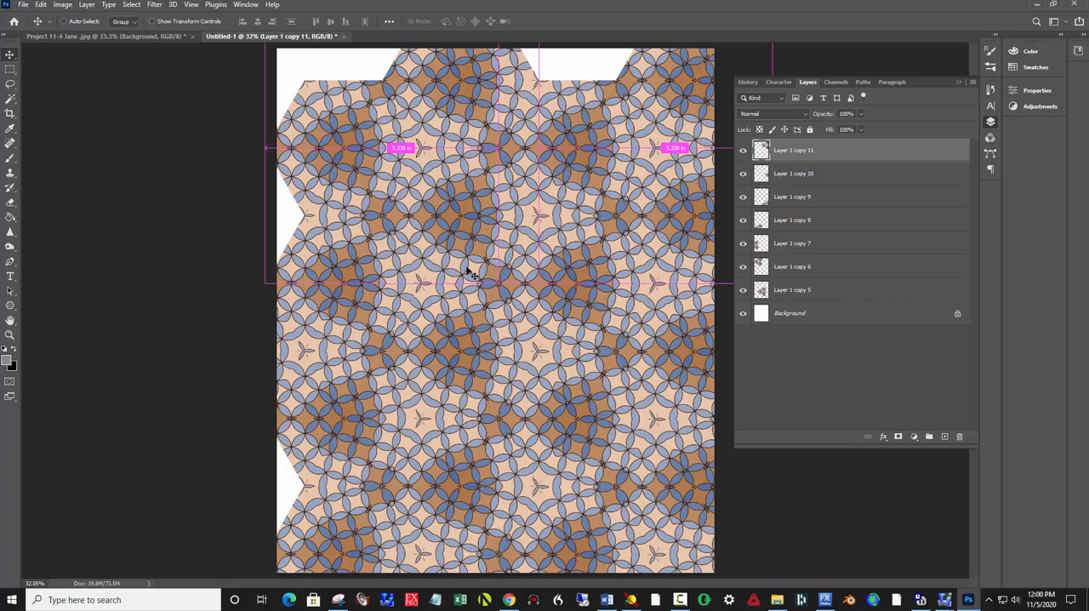
left_click_drag(470, 272, 667, 213)
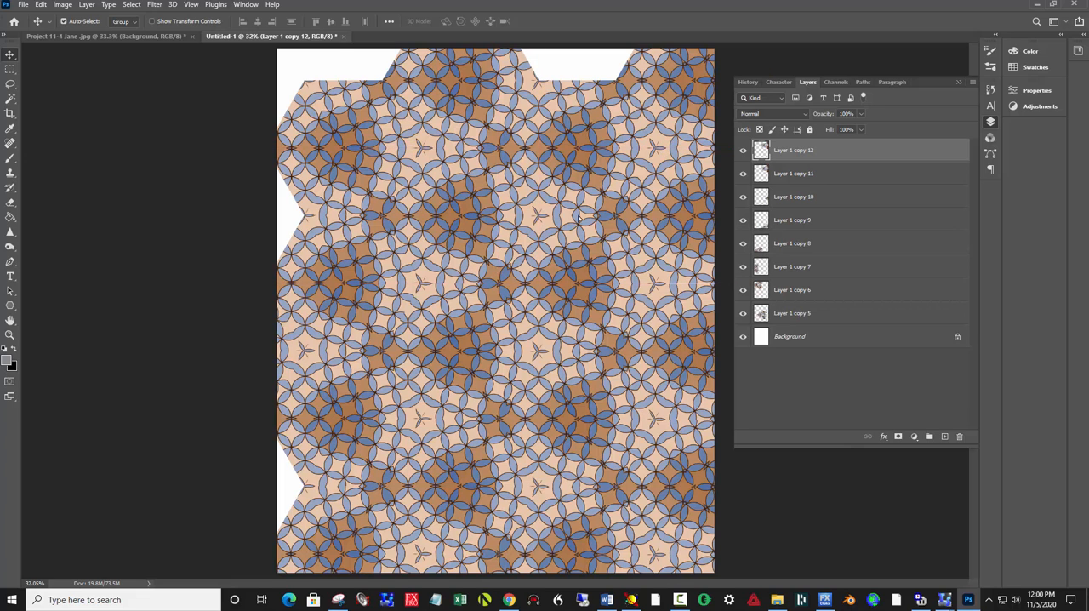
left_click_drag(579, 219, 295, 469)
key("Left")
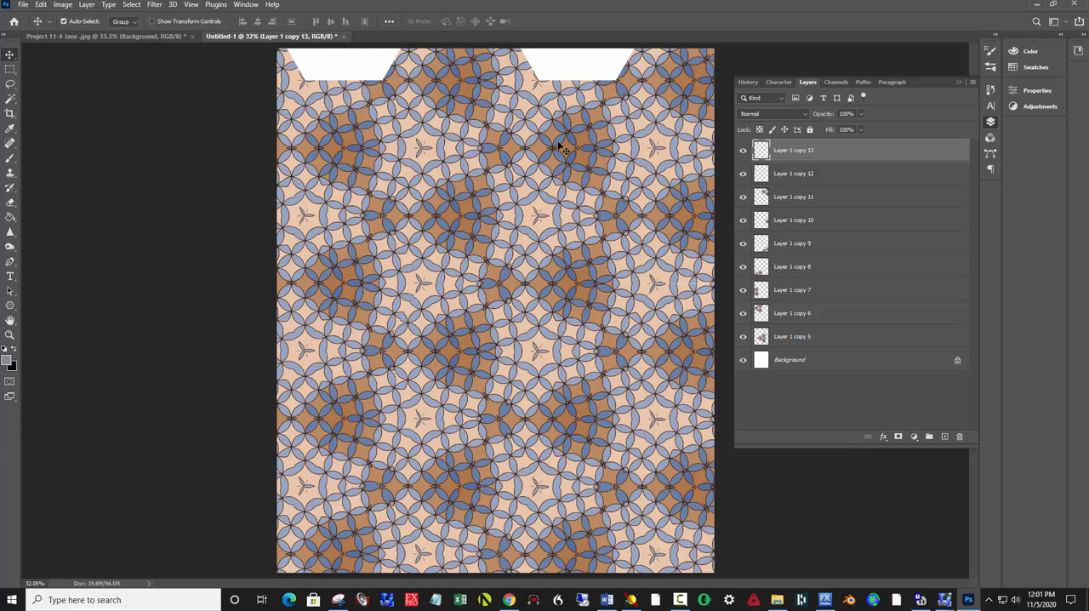
Step: Duplicate the cluster and fit copies into the two remaining white gaps along the canvas's upper edge
key("ctrl")
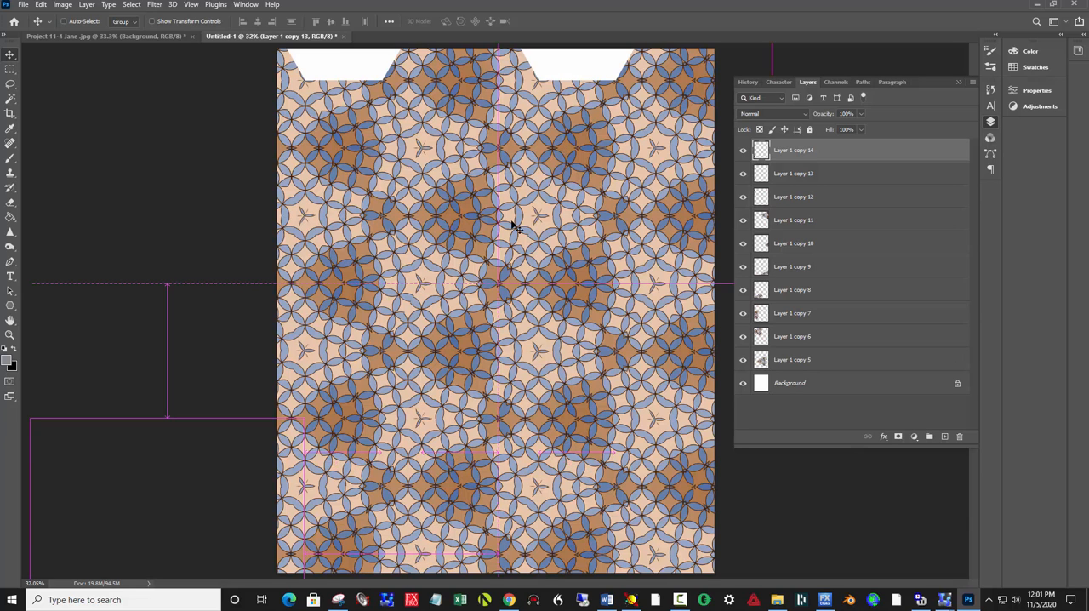
left_click_drag(321, 476, 341, 464)
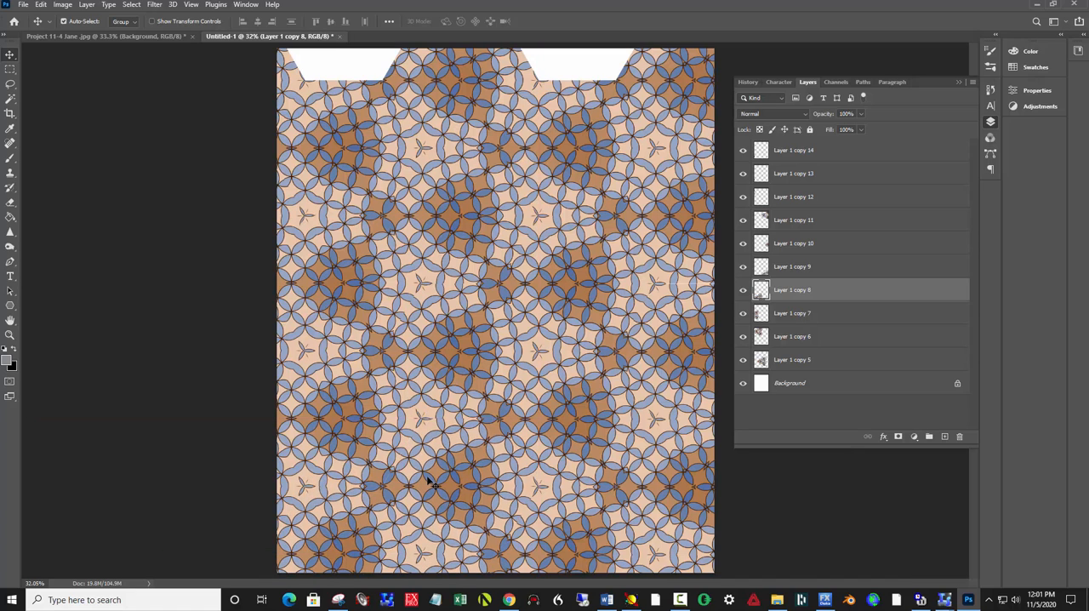
key("ctrl")
left_click_drag(441, 494, 330, 57)
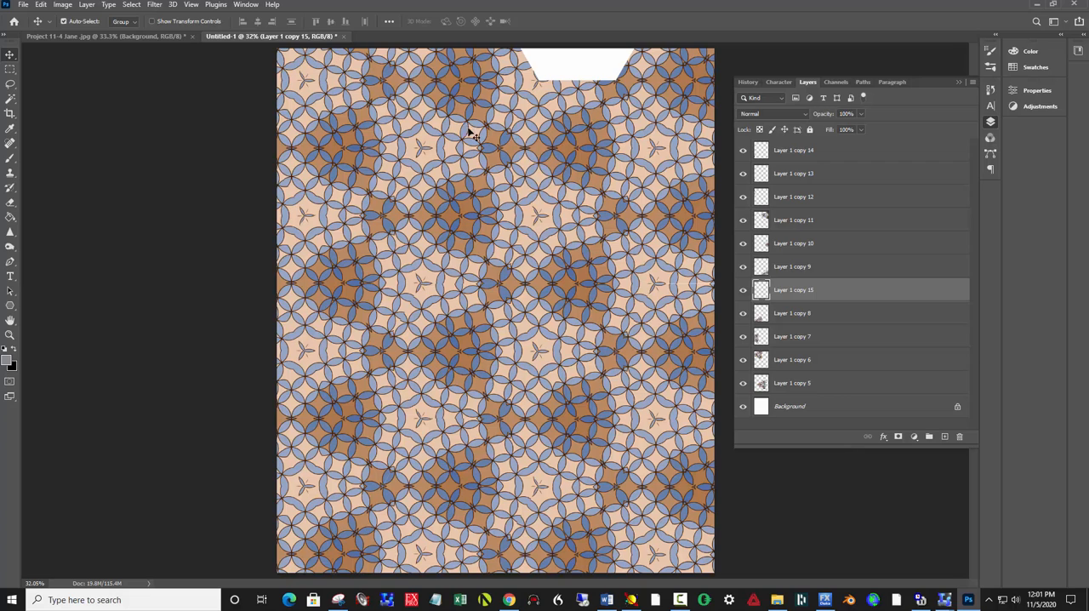
key("ctrl")
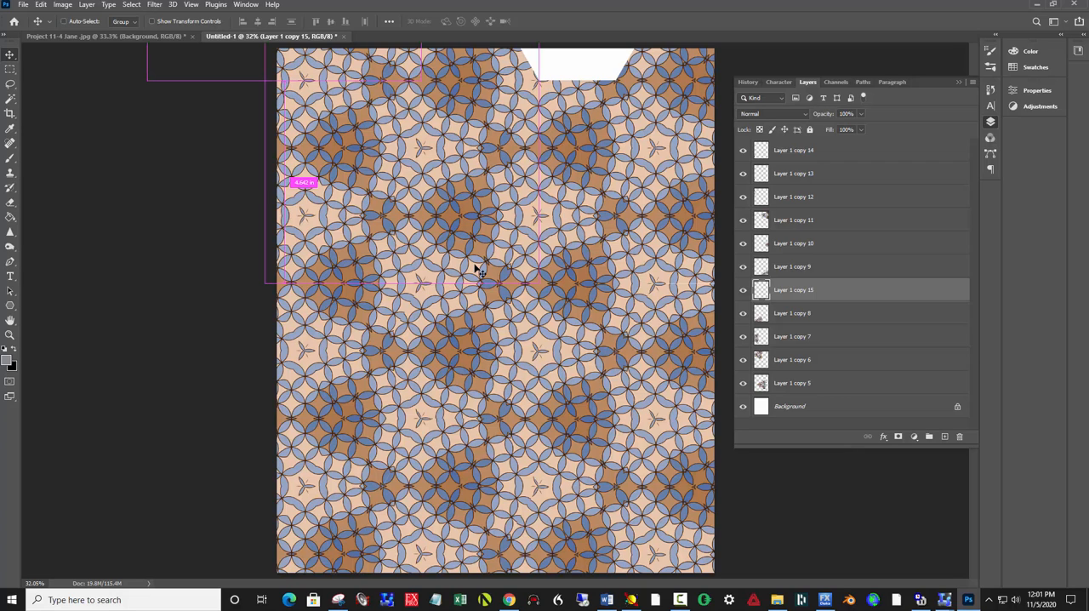
left_click_drag(477, 269, 613, 76)
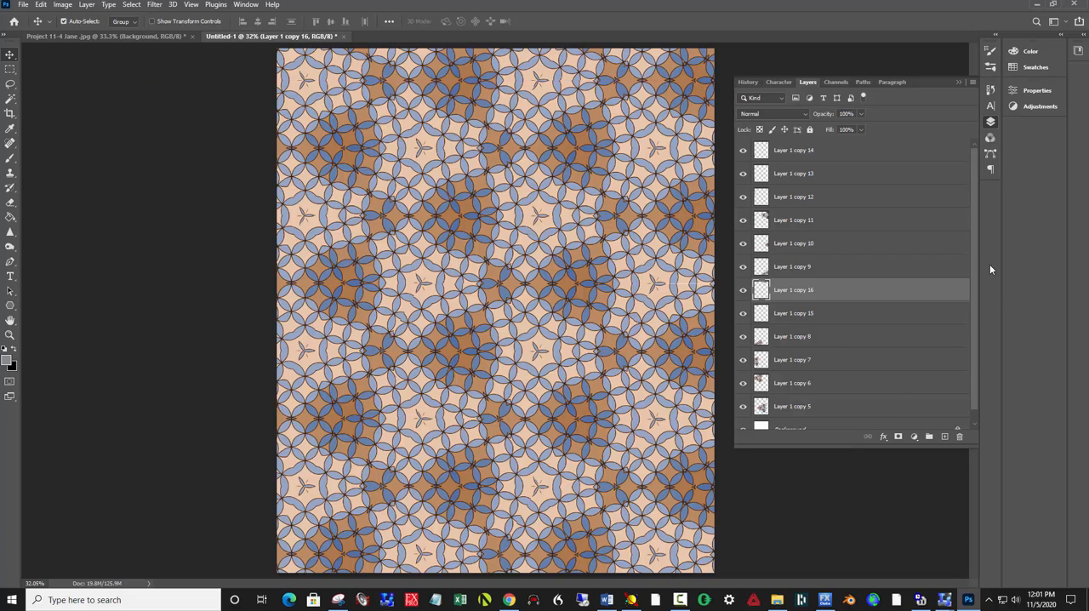
Step: Merge all the cluster layers above the background into a single pattern layer
left_click(819, 151)
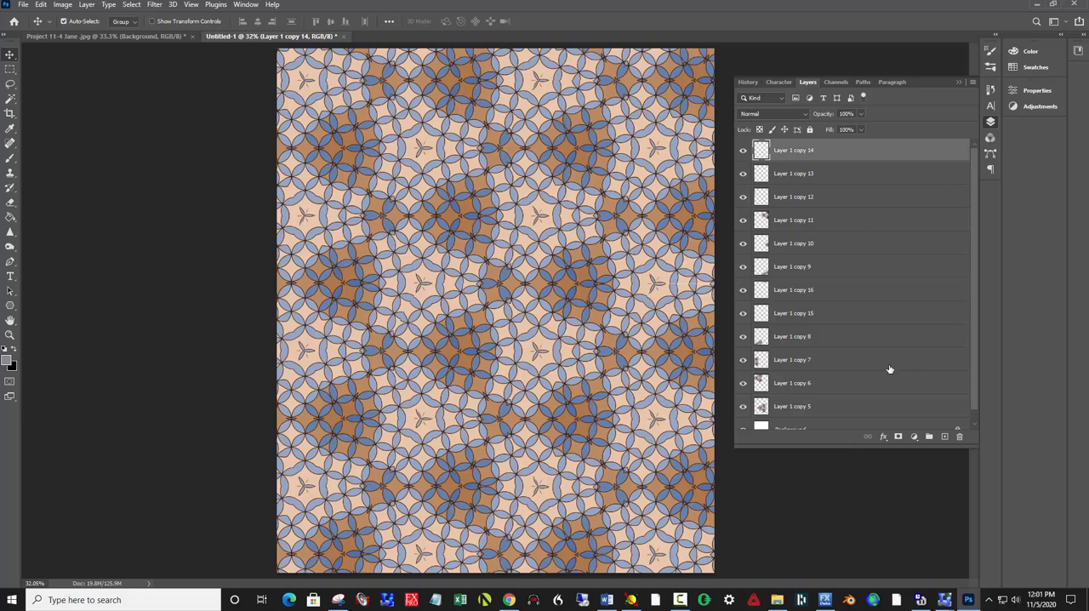
left_click(879, 407, "shift")
right_click(883, 312)
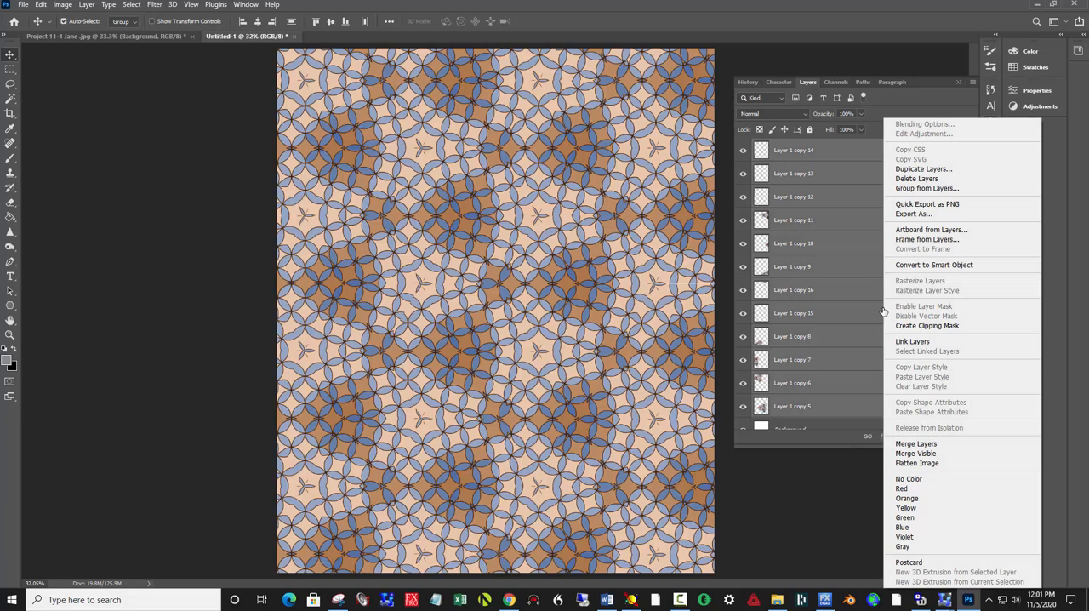
left_click(919, 442)
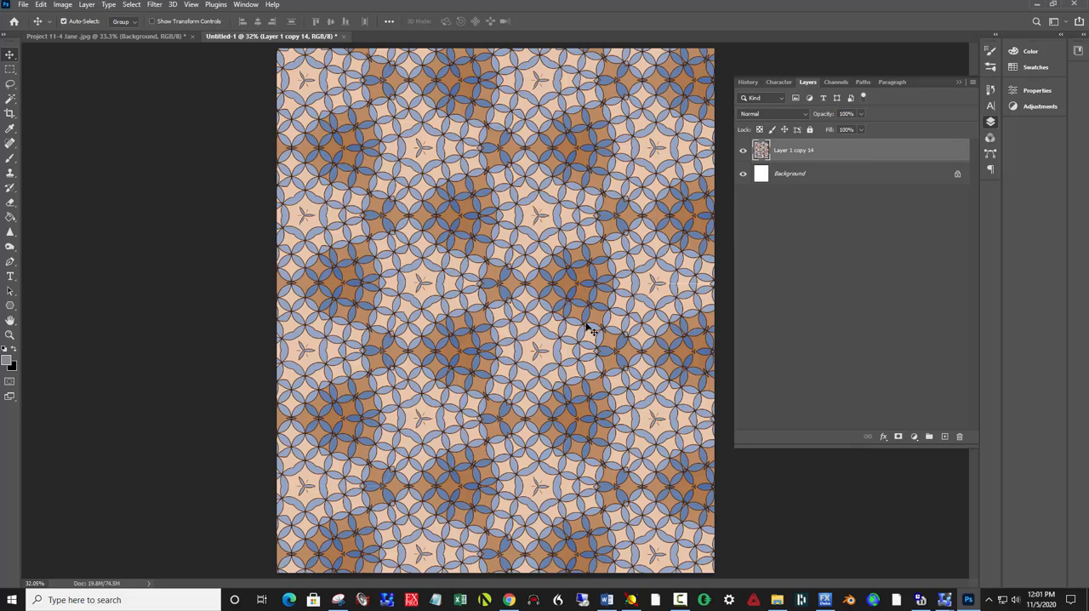
Step: Apply a Levels adjustment to the pattern layer with input black point 50 and white point 226
key("i")
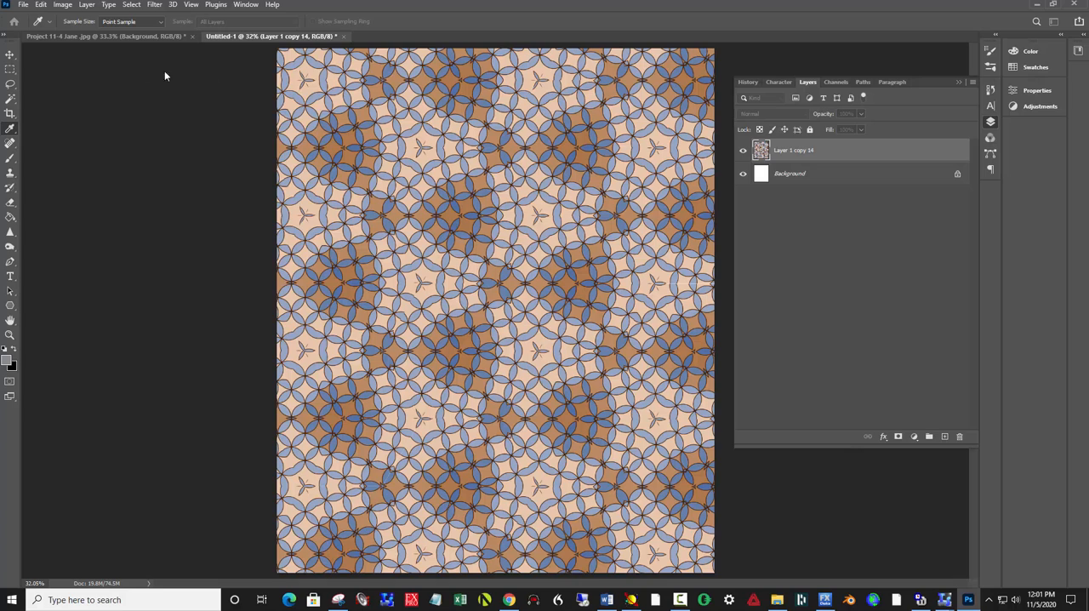
key("ctrl+l")
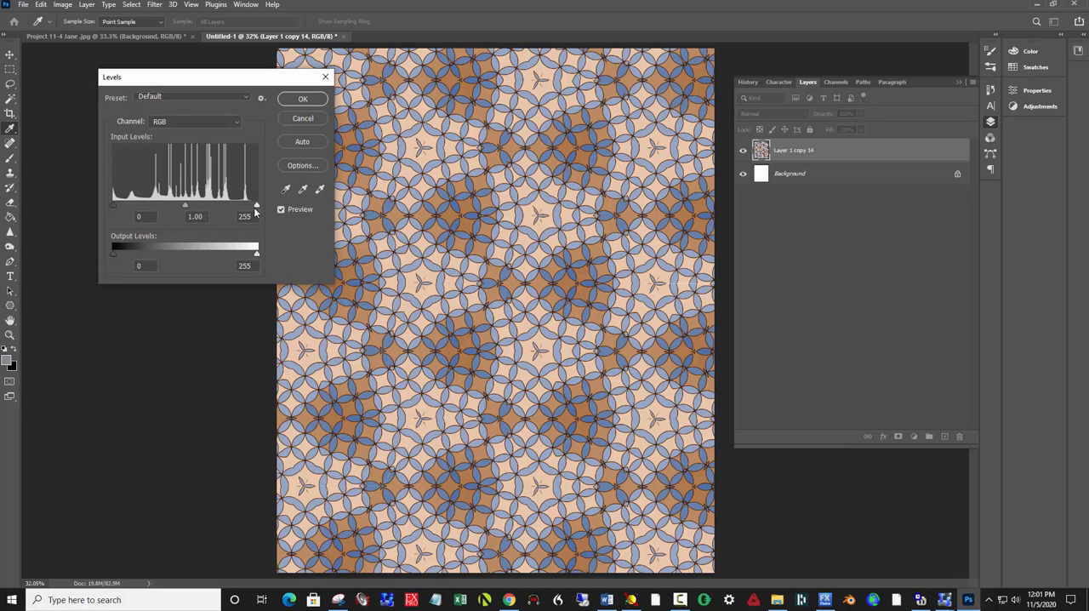
left_click_drag(256, 205, 241, 207)
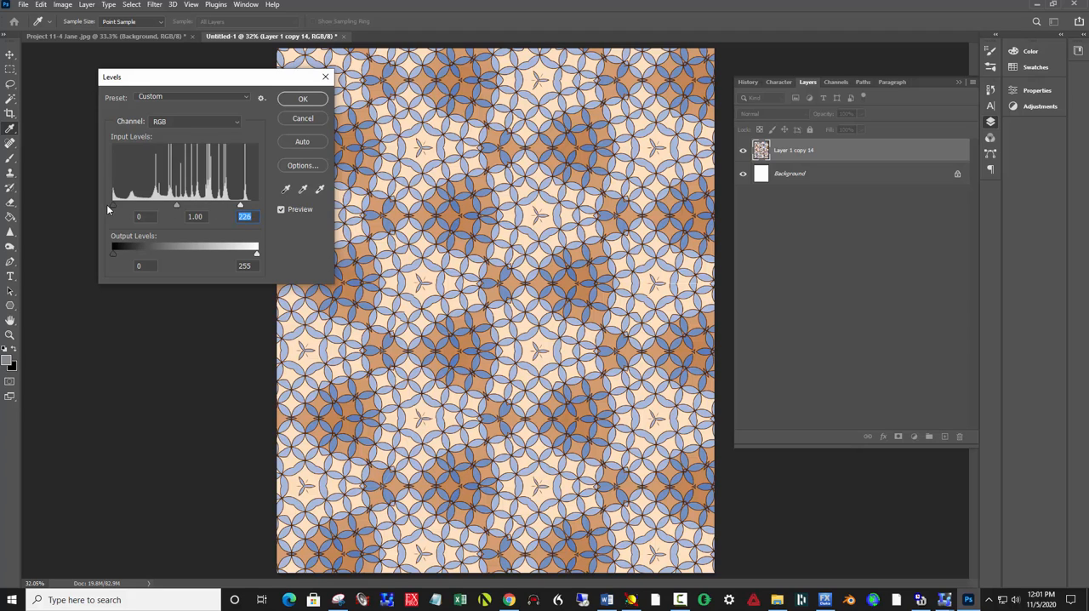
left_click_drag(111, 207, 142, 209)
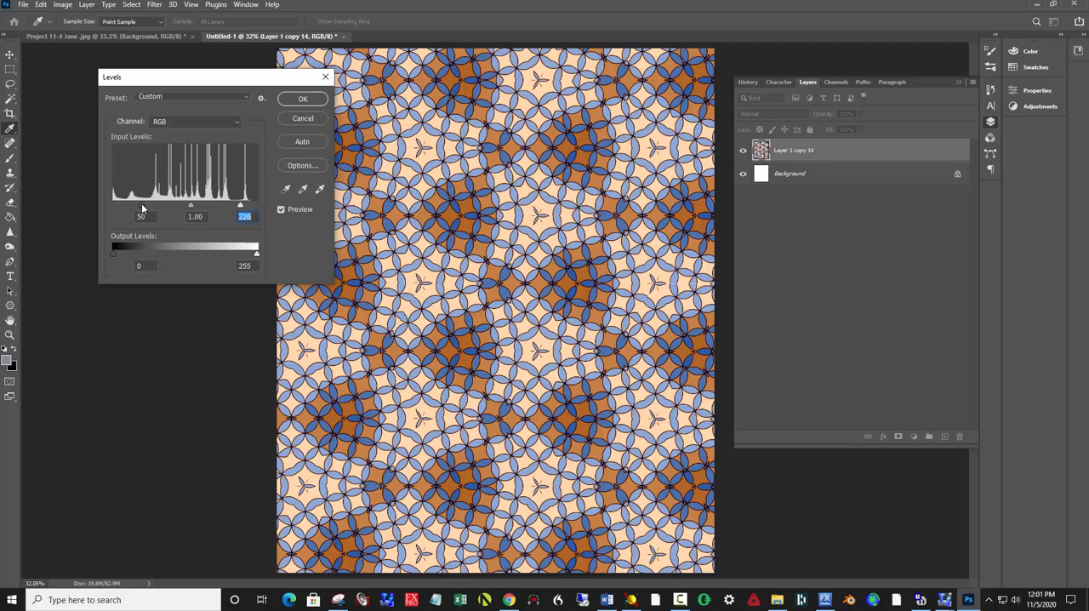
left_click_drag(142, 208, 142, 209)
left_click(290, 101)
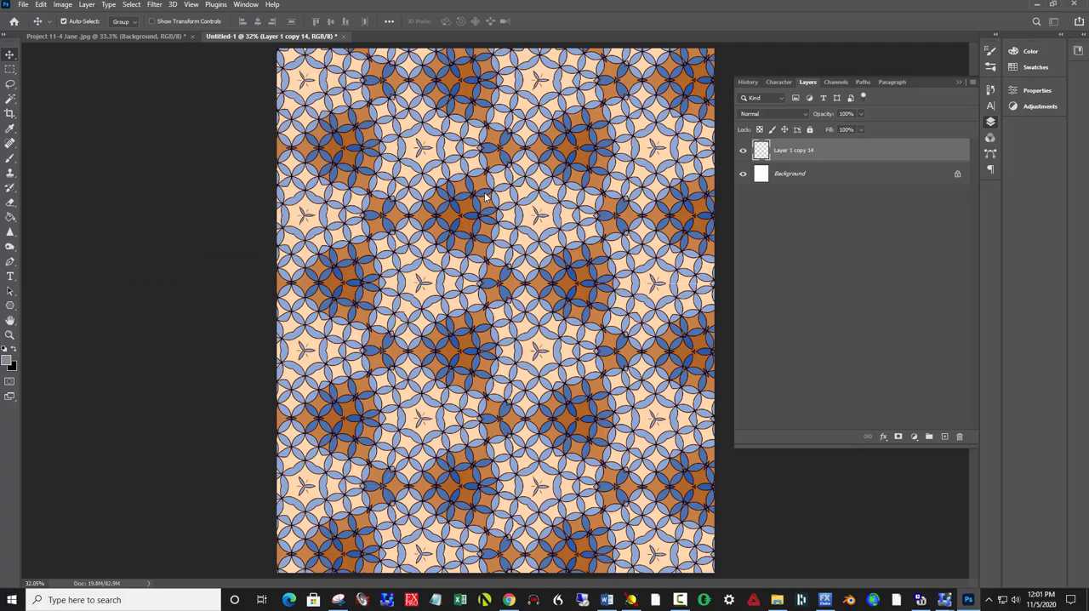